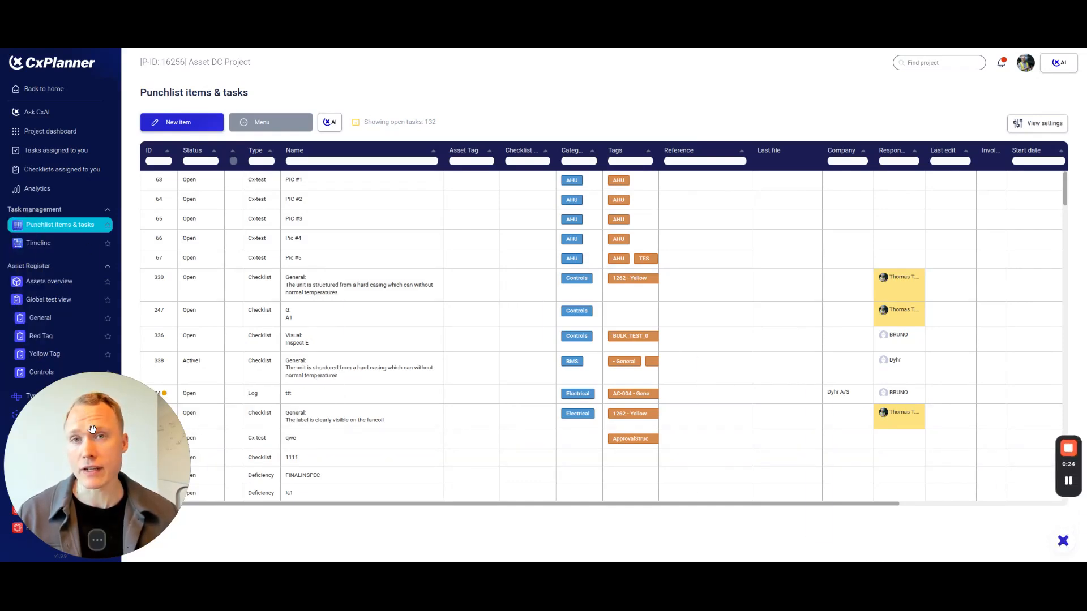
Open the project settings and go to the task options
left_click_drag(92, 433, 231, 417)
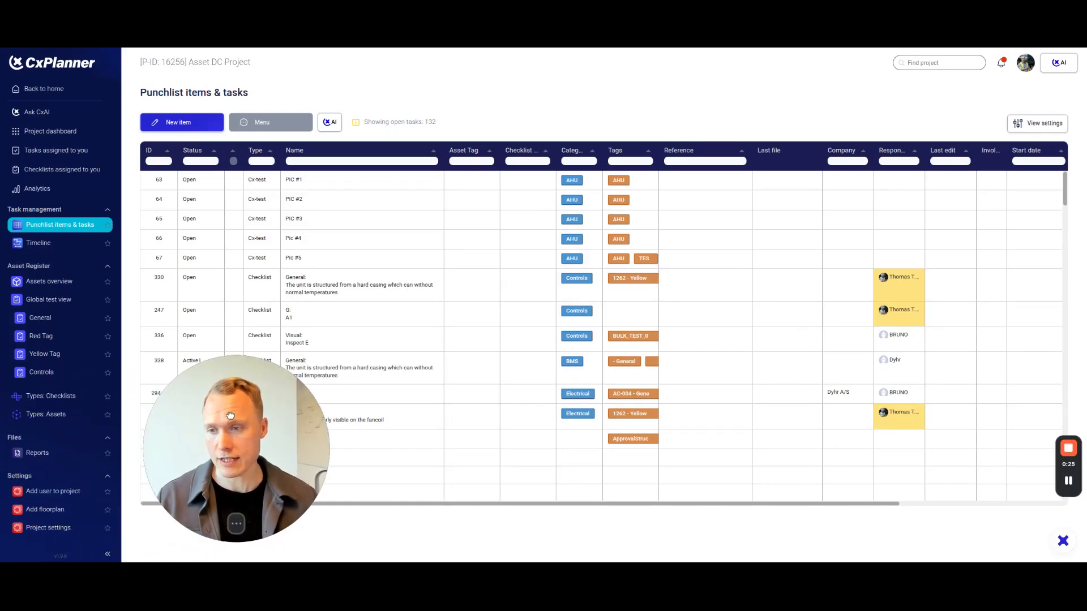
left_click(34, 529)
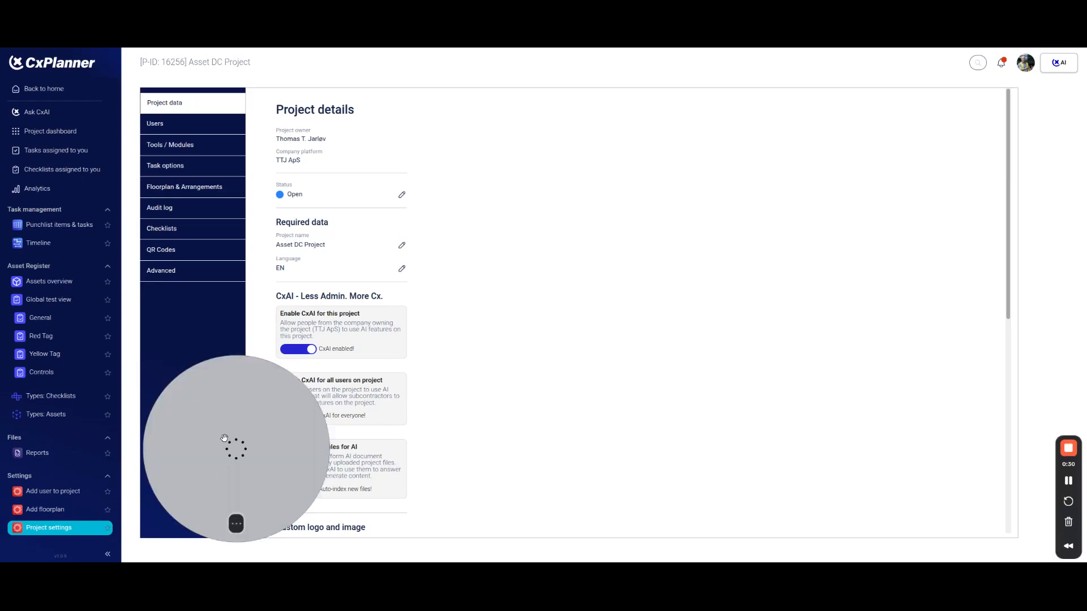
left_click_drag(228, 433, 90, 442)
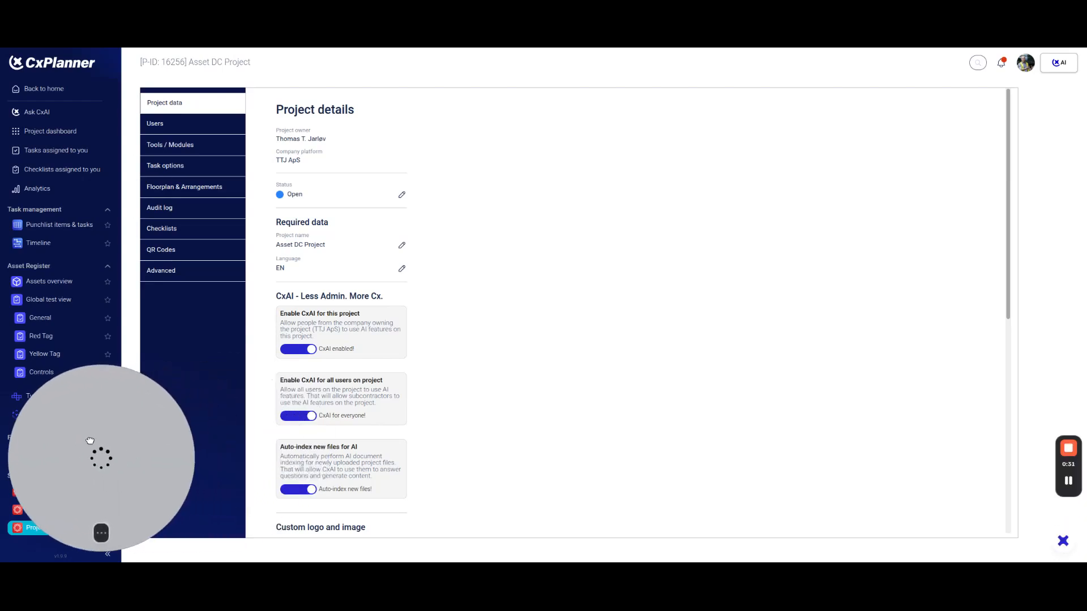
left_click(179, 168)
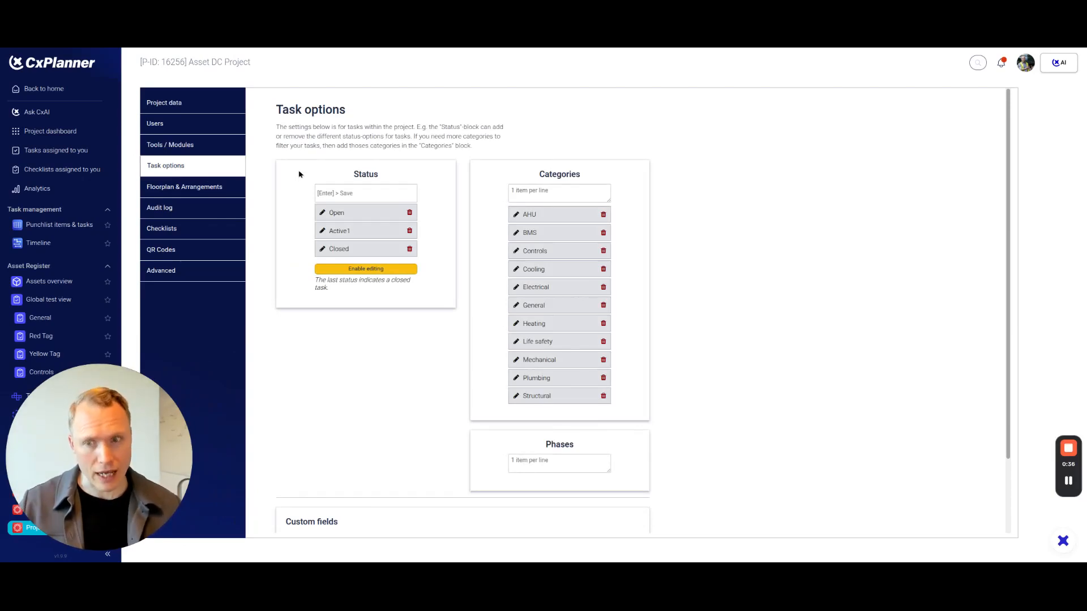
Add a text input custom field to the task options and name it SIMPLE INPUT
scroll(301, 172, "down", 2)
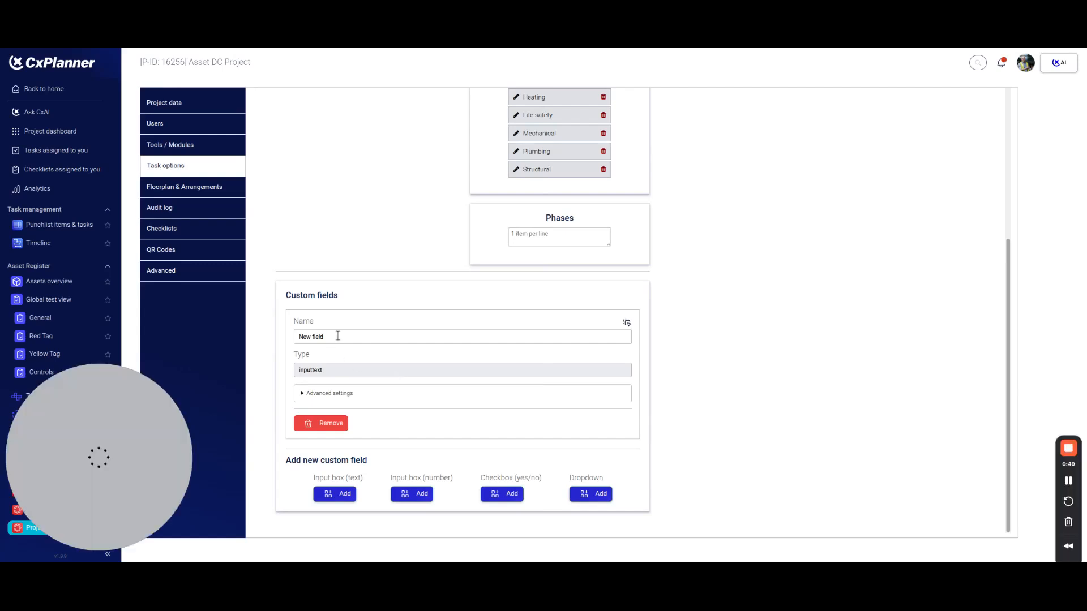
left_click_drag(321, 337, 267, 335)
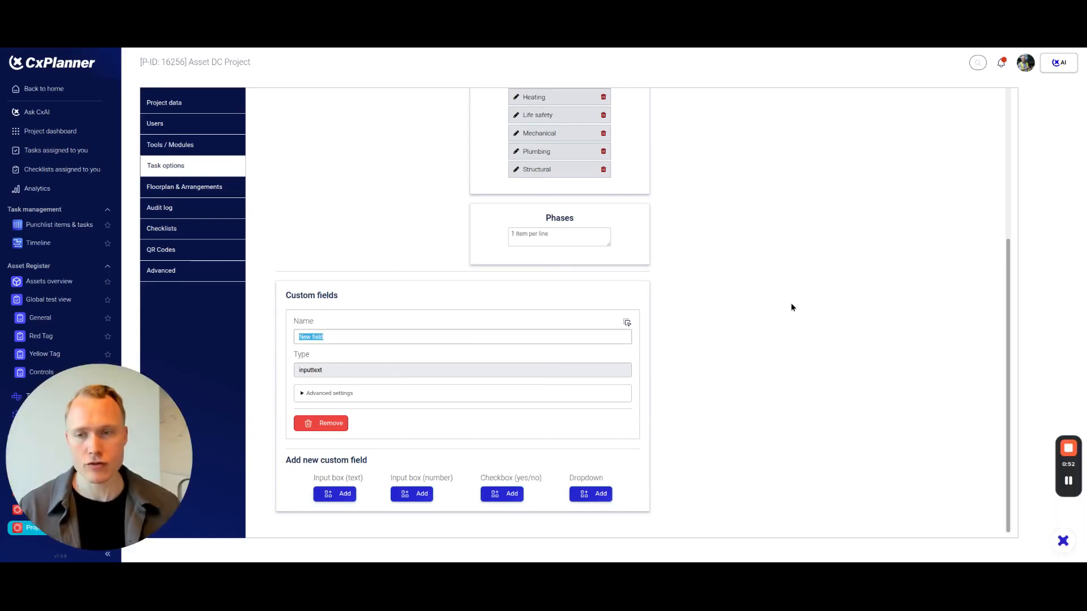
type("SIMPLE INPUT")
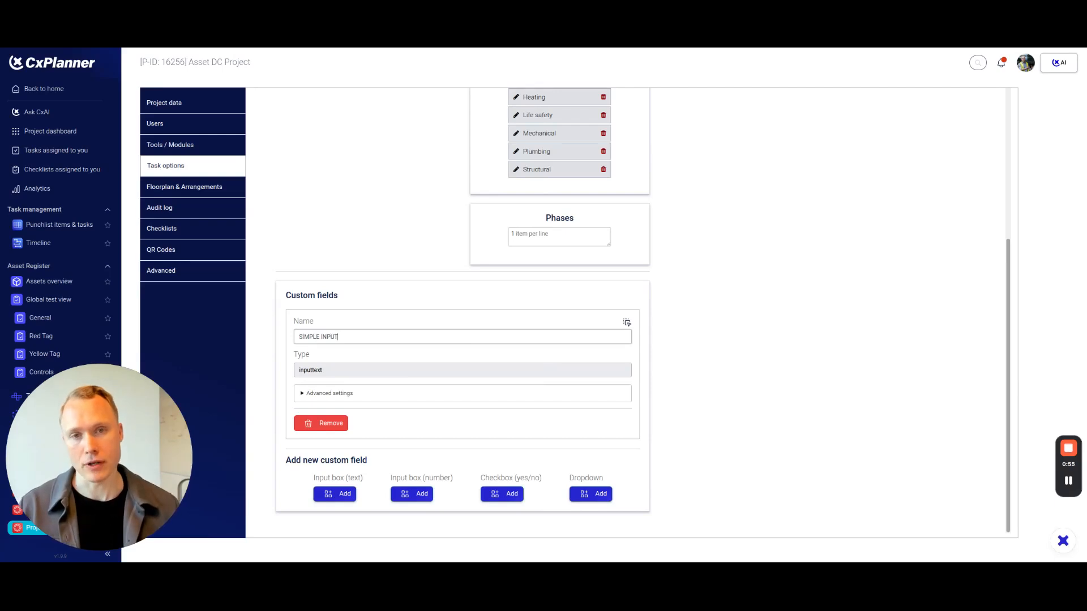
left_click(791, 305)
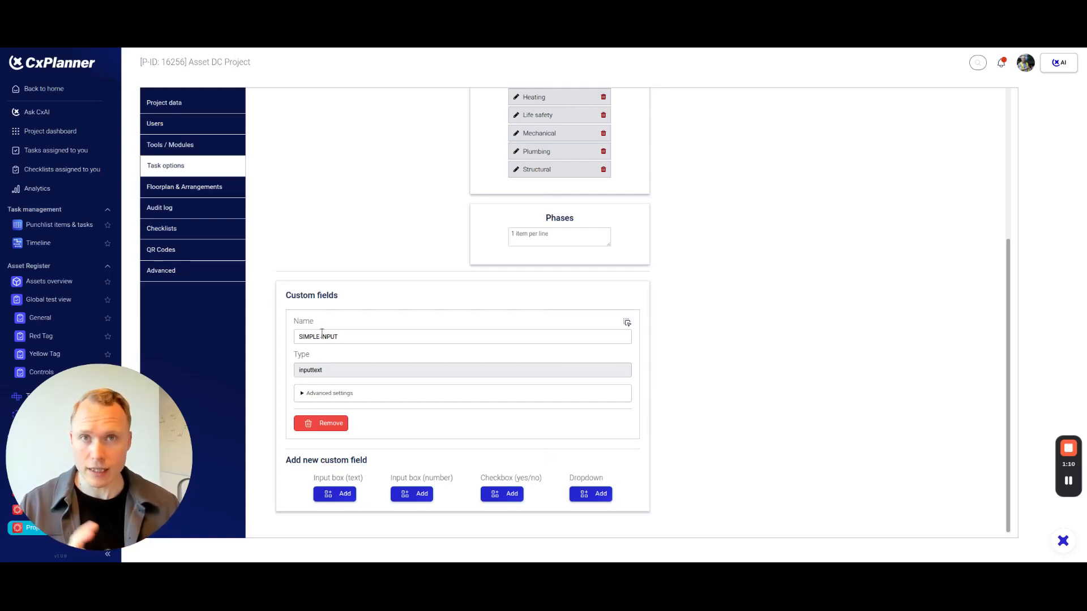
Try making the SIMPLE INPUT field required in its advanced settings
left_click(329, 399)
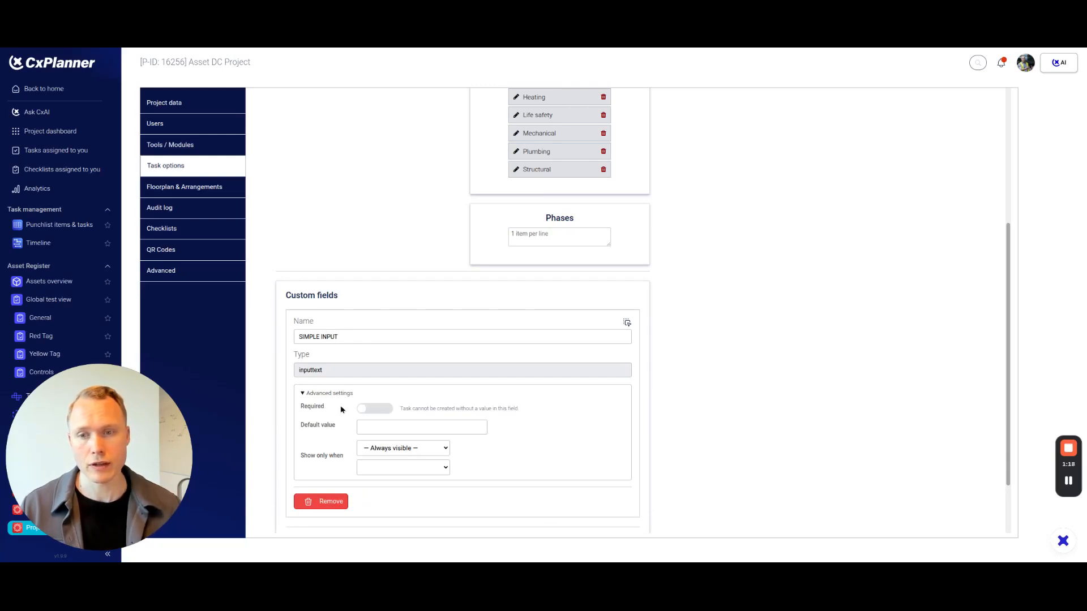
left_click(363, 410)
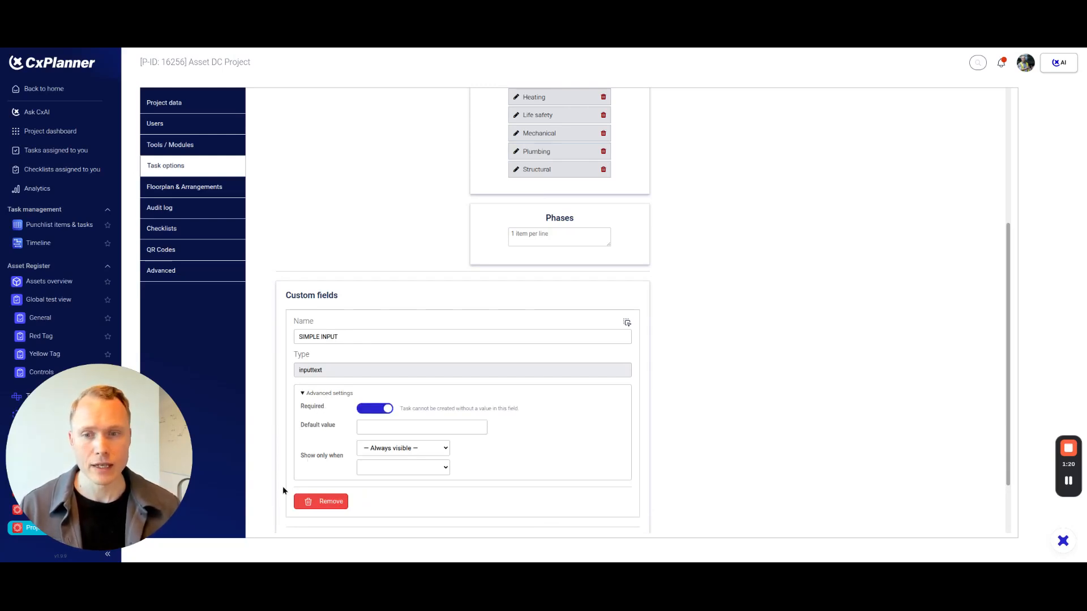
left_click(366, 408)
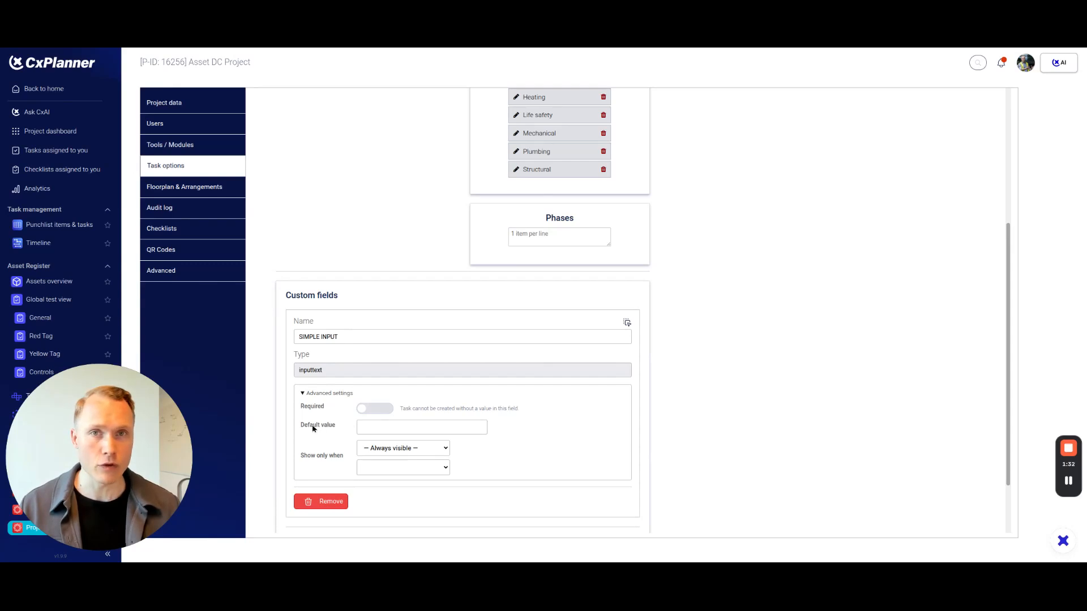
Try DEFAULT as the default value of the SIMPLE INPUT field
left_click(367, 428)
type("DEFAULT")
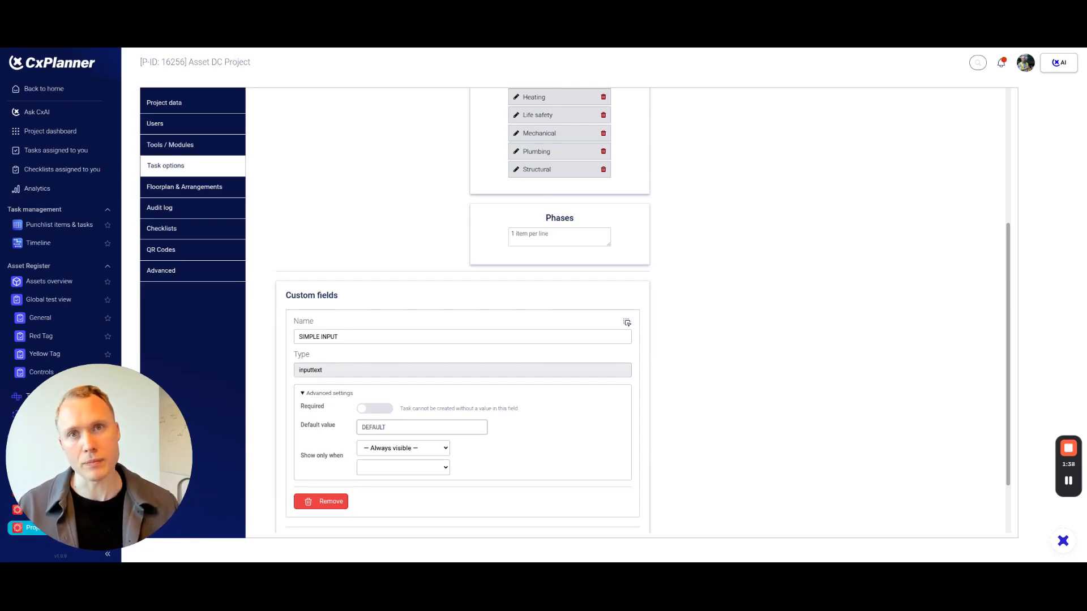
key("ctrl+a")
key("BackSpace")
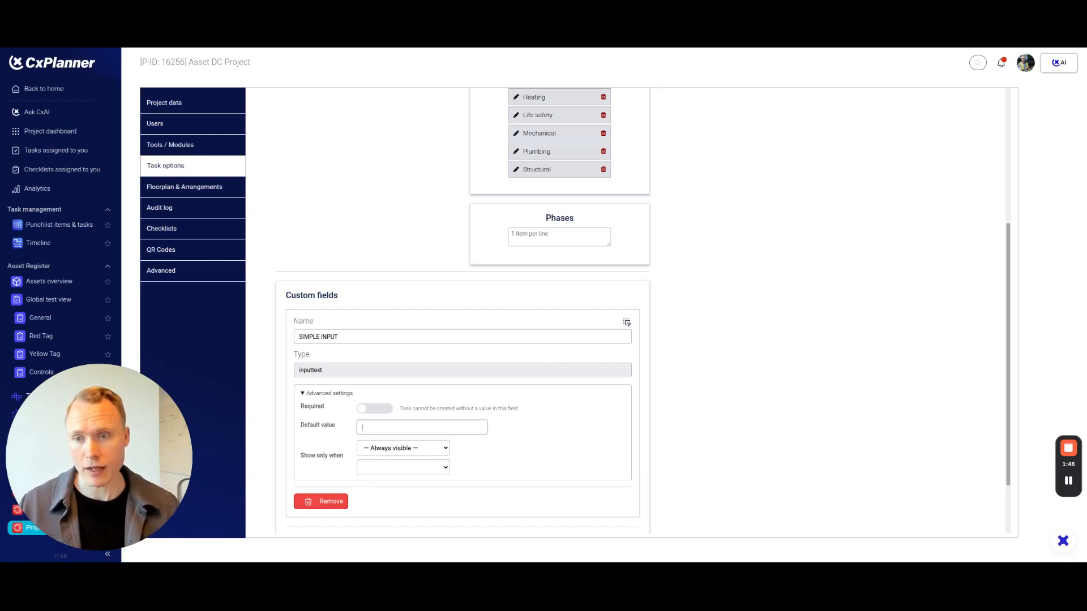
left_click(331, 394)
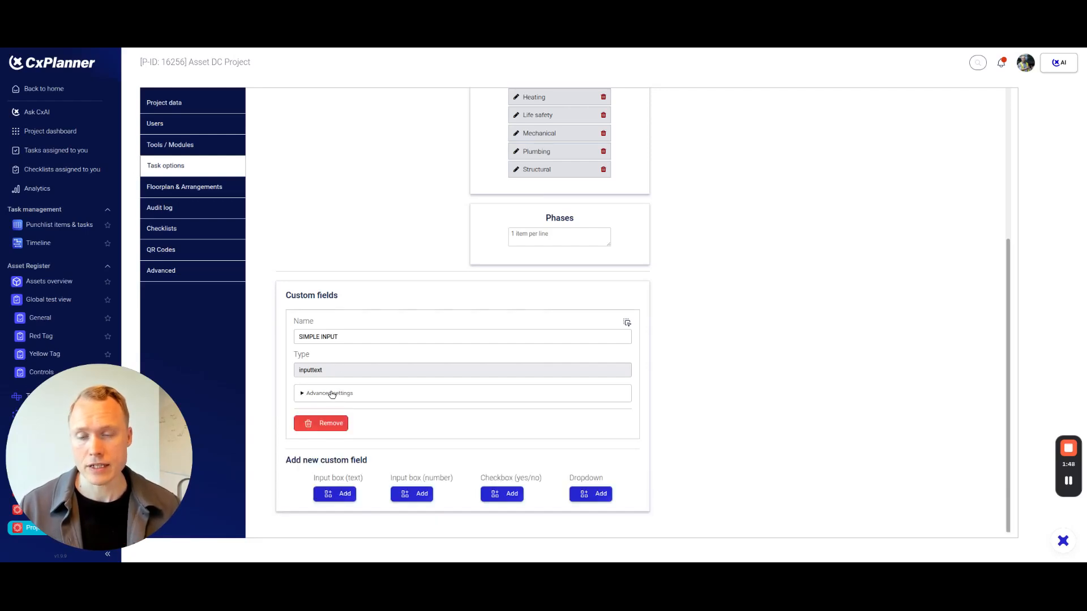
Make the SIMPLE INPUT field required in its advanced settings
left_click(329, 393)
left_click(361, 412)
left_click(320, 393)
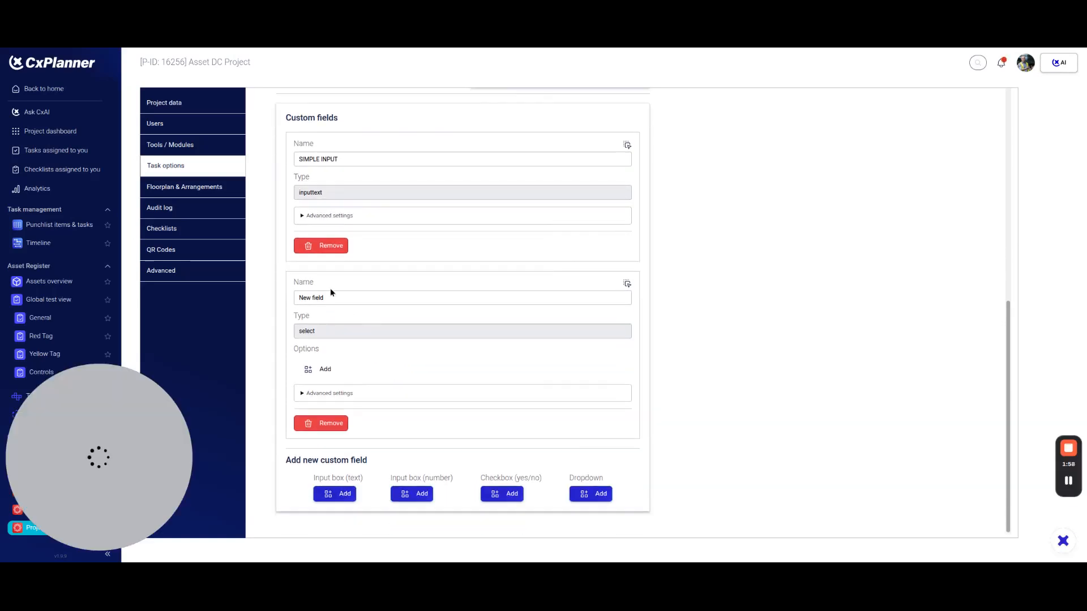
Add a dropdown custom field below SIMPLE INPUT and name it DROPDOWN
left_click_drag(320, 298, 274, 296)
type("DrOPDOWN")
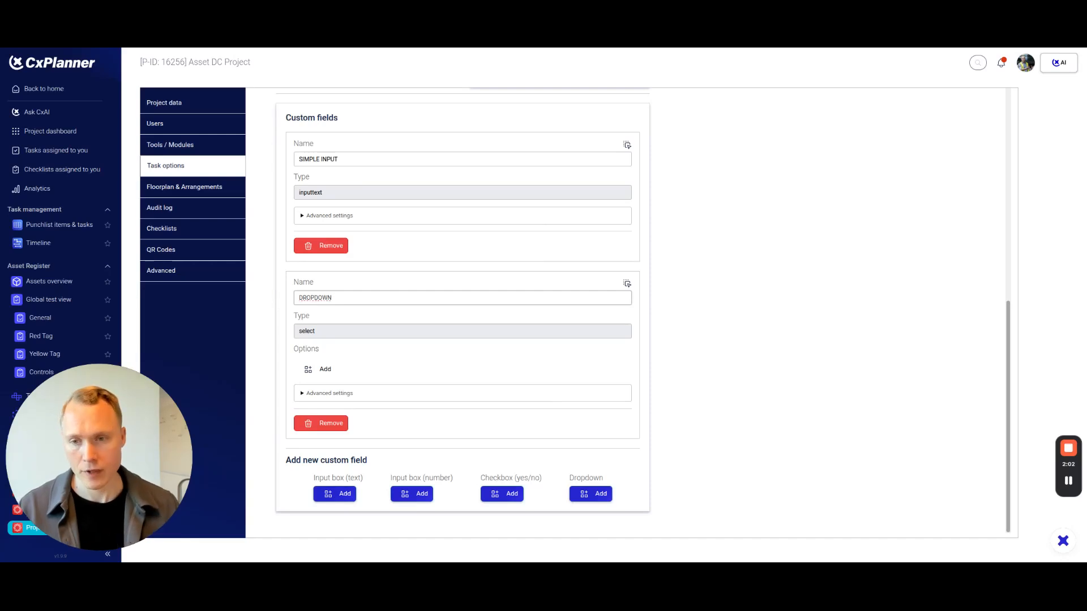
left_click(325, 395)
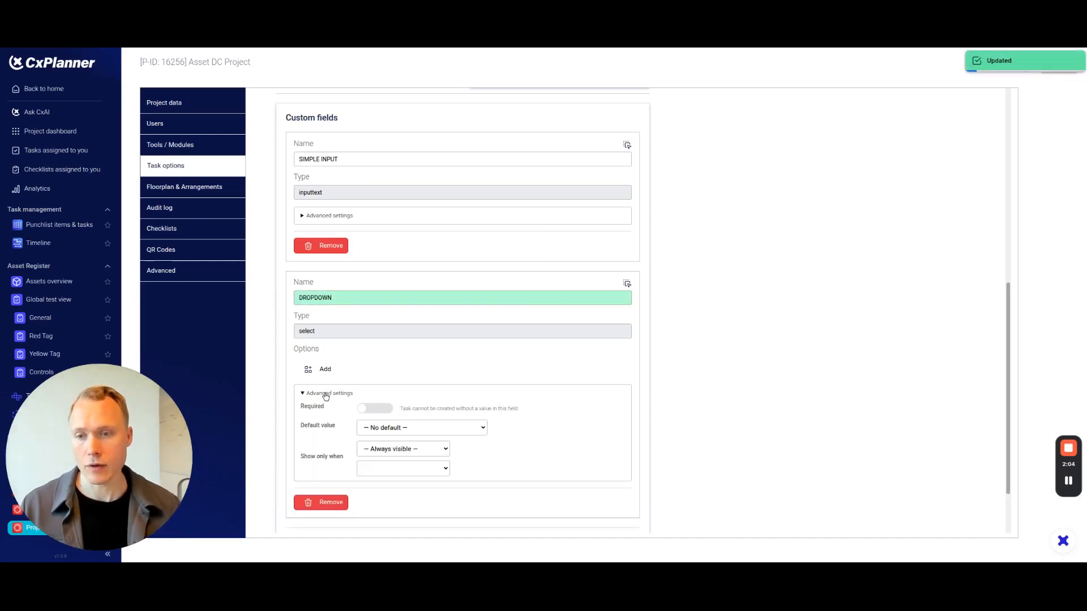
left_click(325, 393)
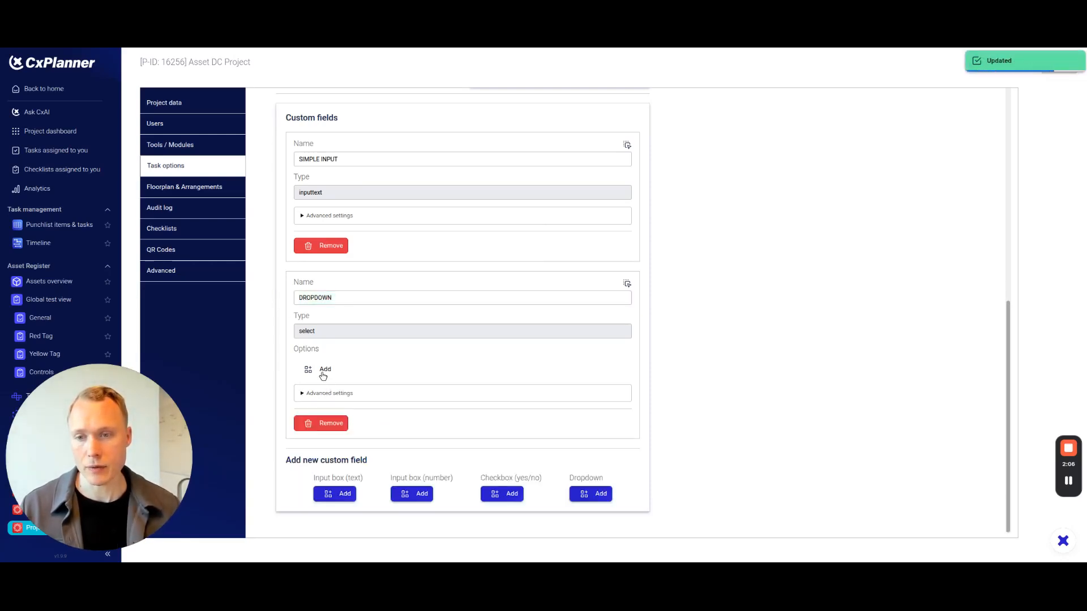
Add two choices named Option A and Option B to the DROPDOWN field
key("F5")
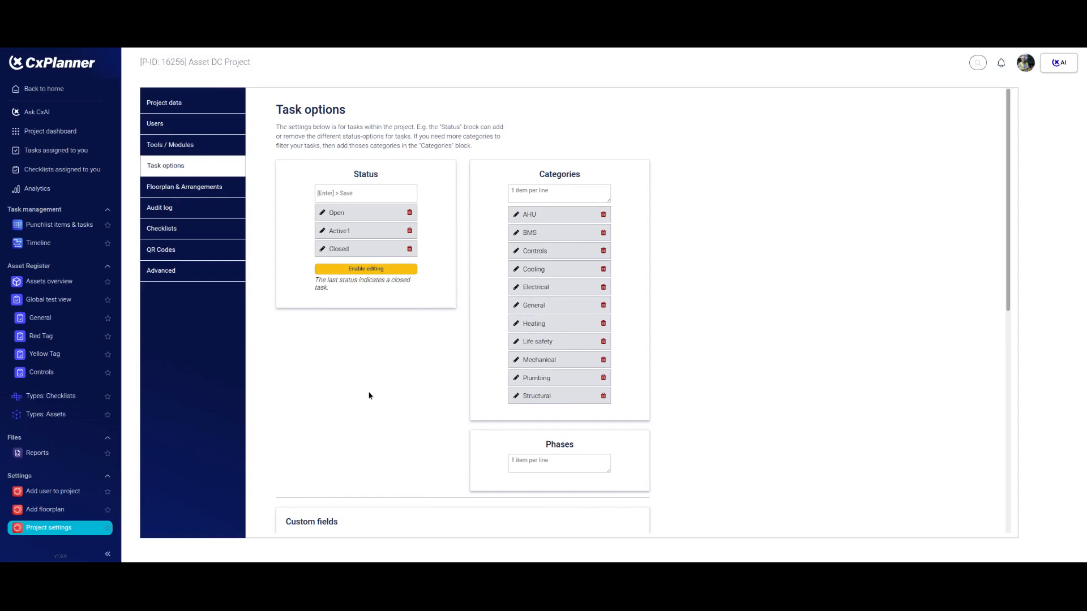
left_click(373, 323)
triple_click(374, 322)
type("Option A")
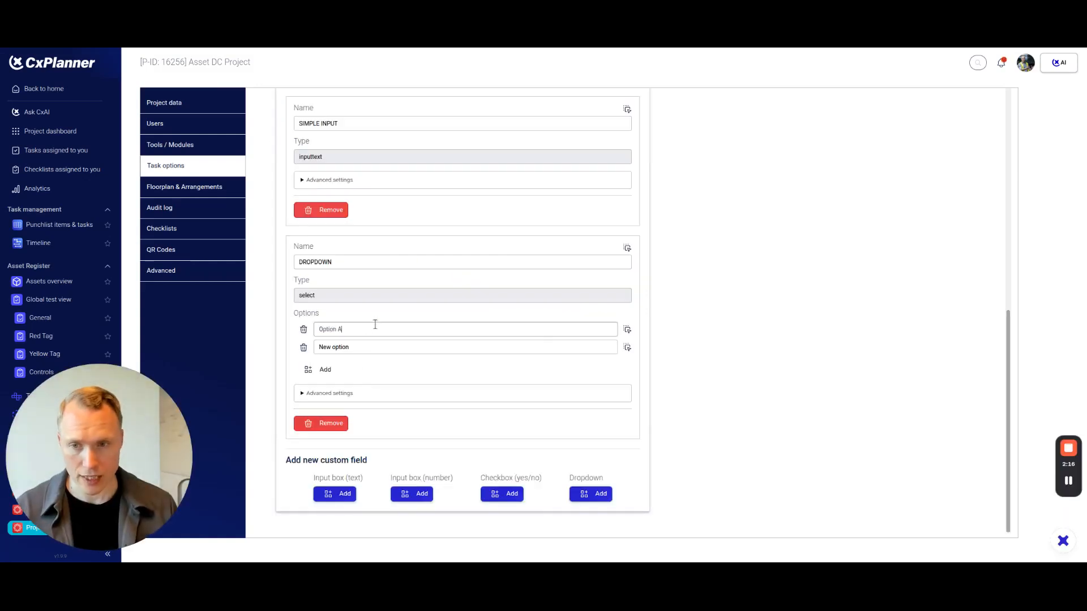
key("Tab")
type("Option B")
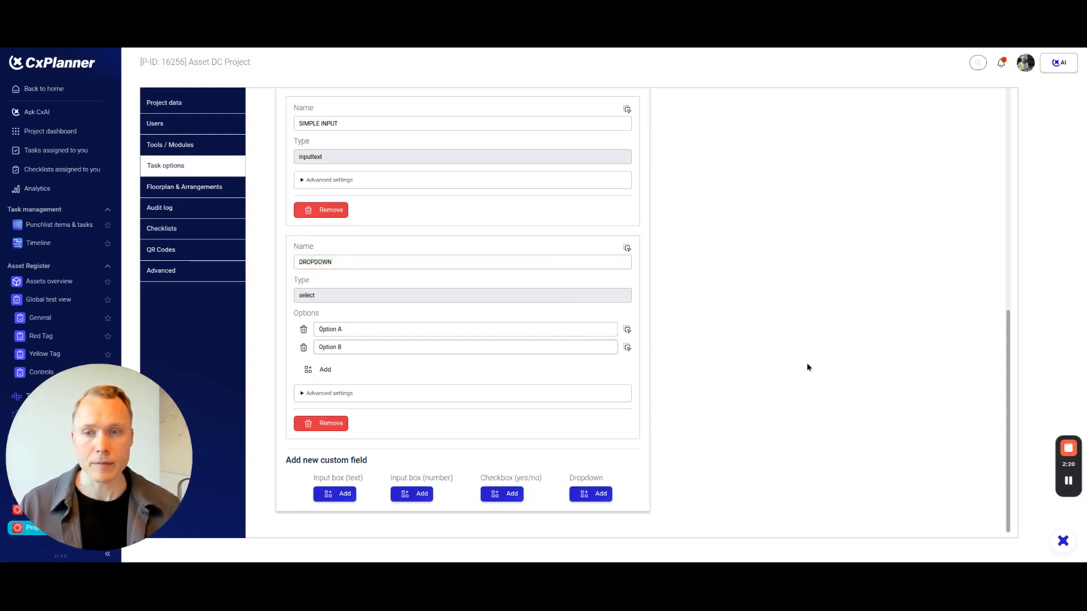
left_click(807, 367)
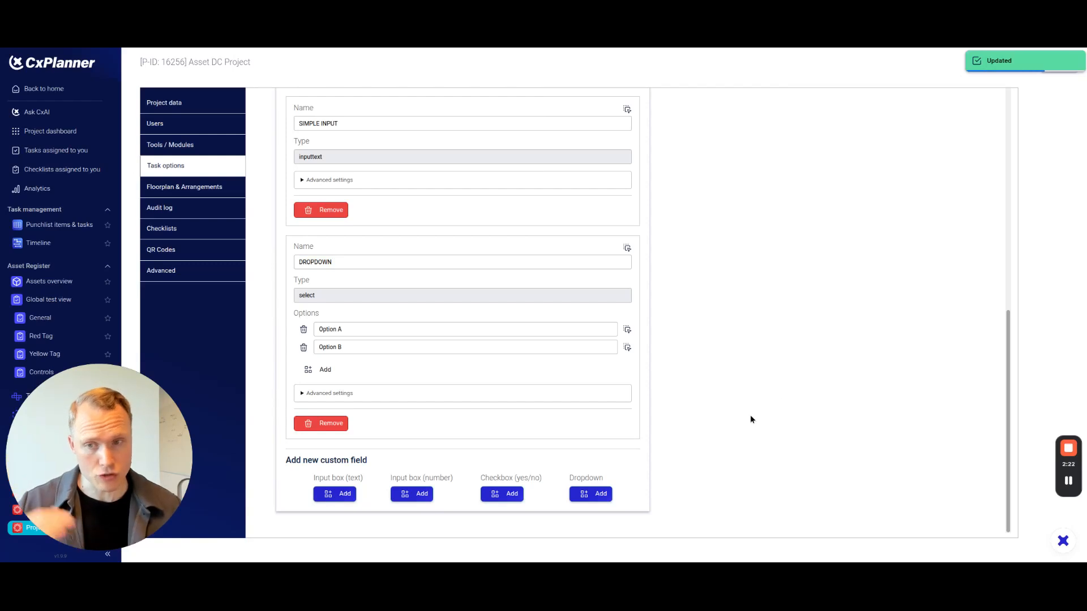
Set the default value of the DROPDOWN field to Option A in its advanced settings
left_click(326, 394)
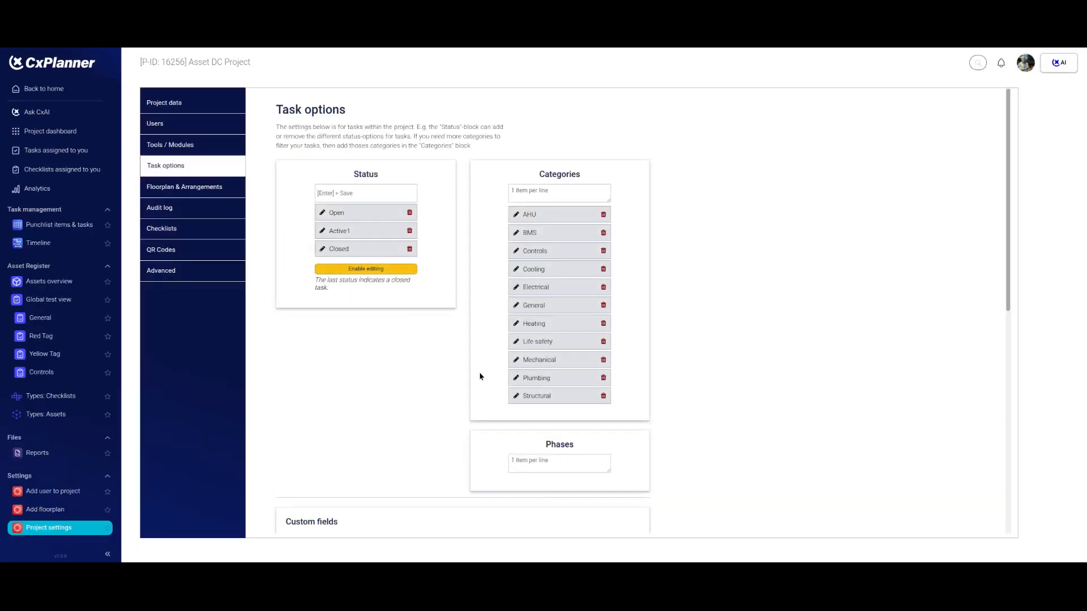
scroll(480, 374, "down", 10)
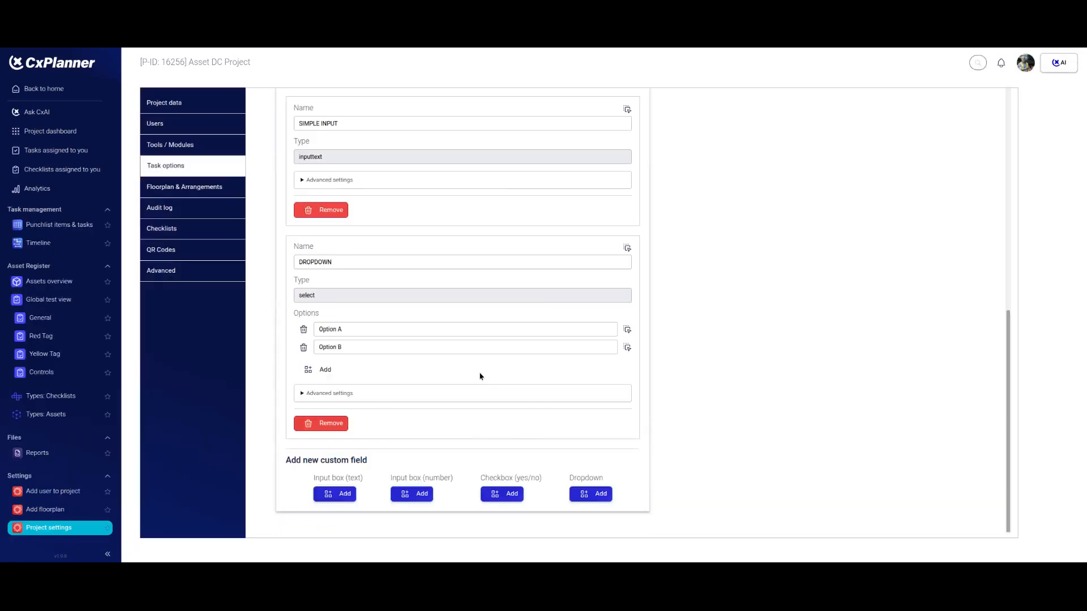
left_click(328, 393)
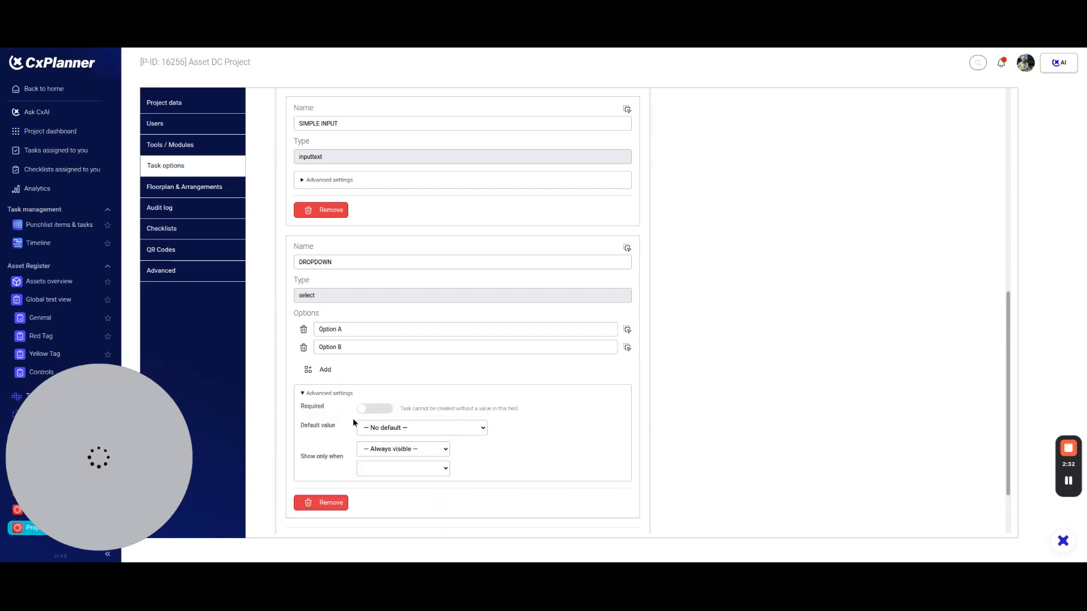
left_click(410, 427)
left_click(479, 459)
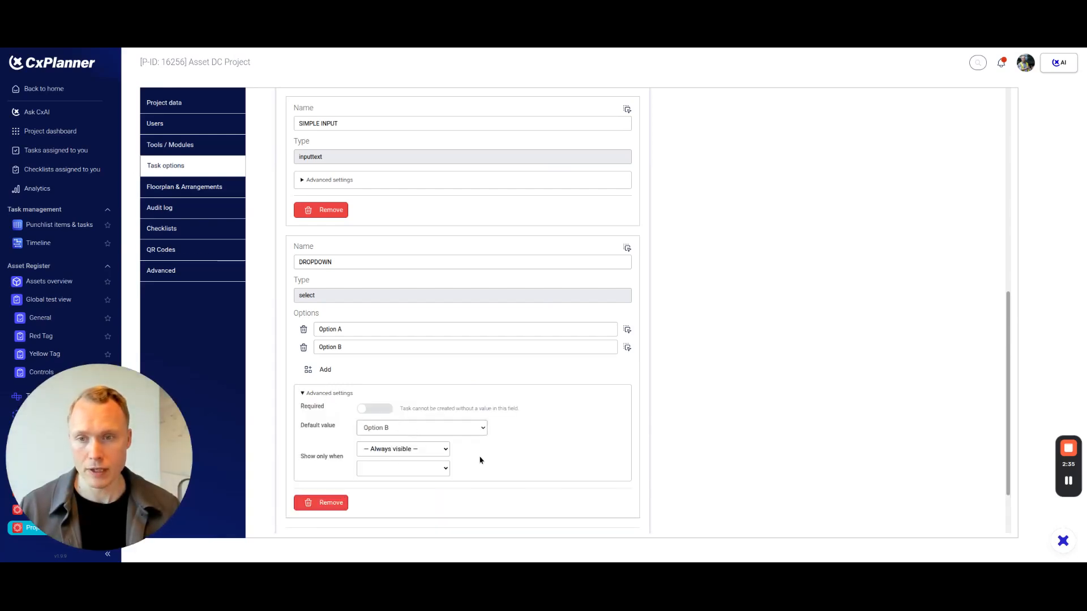
left_click(450, 432)
left_click(415, 451)
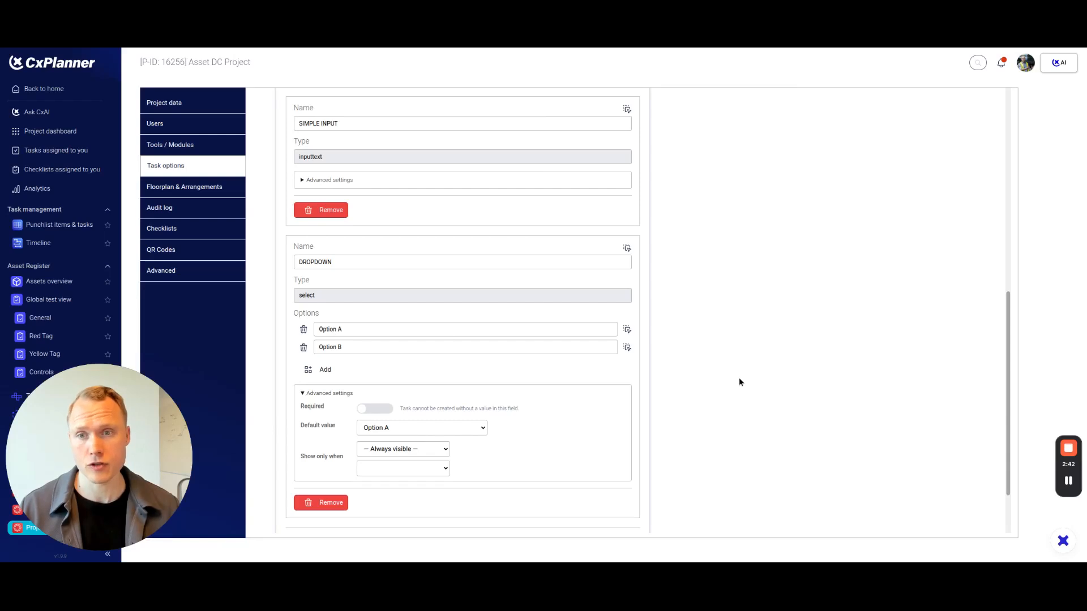
Add another text input custom field below DROPDOWN and name it INPUT BINDED
scroll(738, 378, "down", 3)
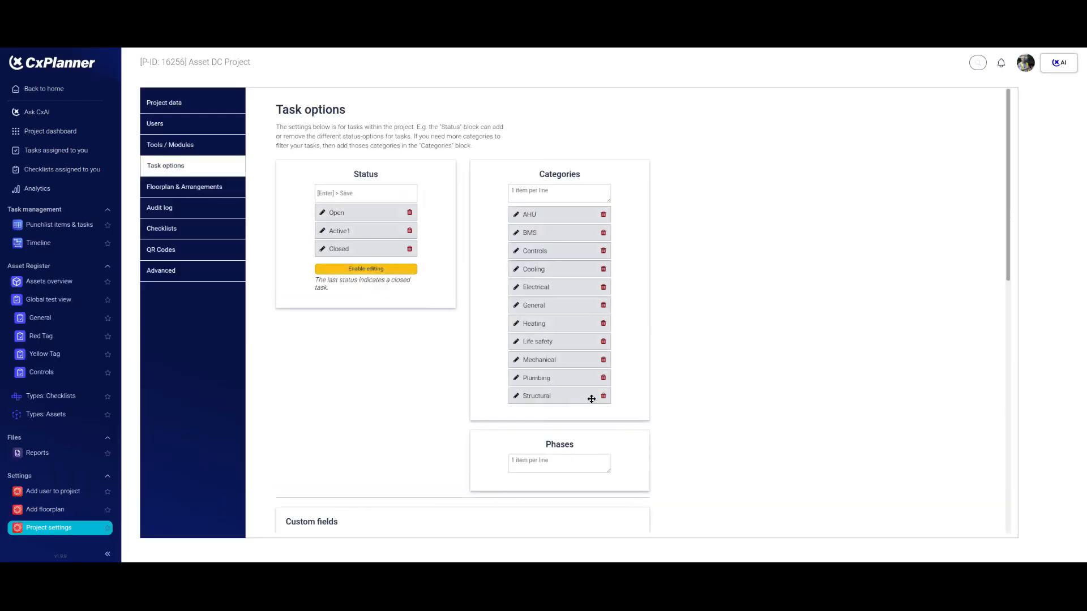
scroll(752, 378, "down", 5)
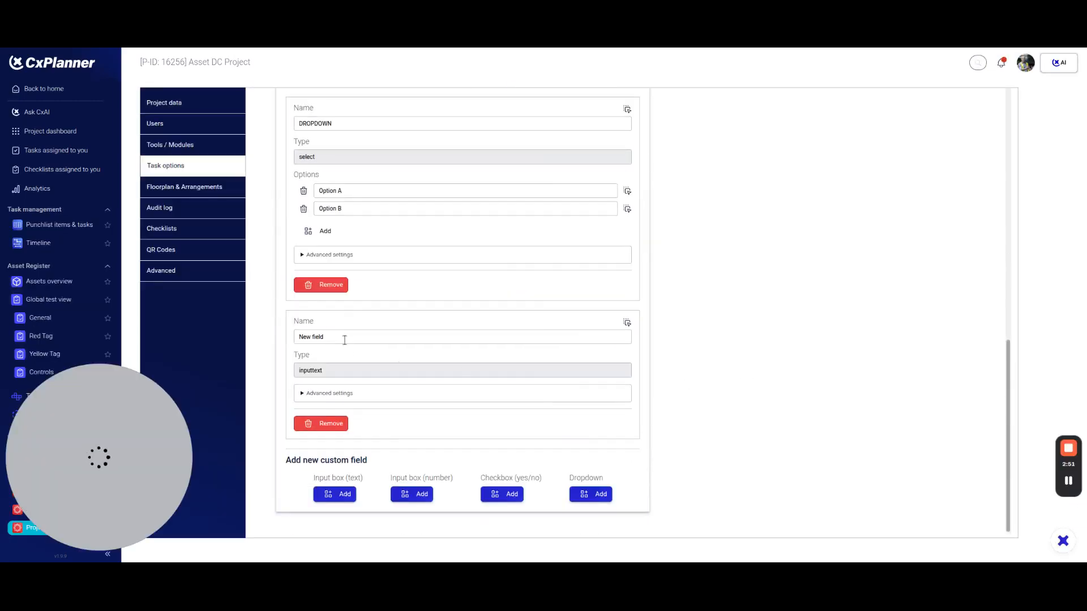
left_click_drag(344, 337, 279, 341)
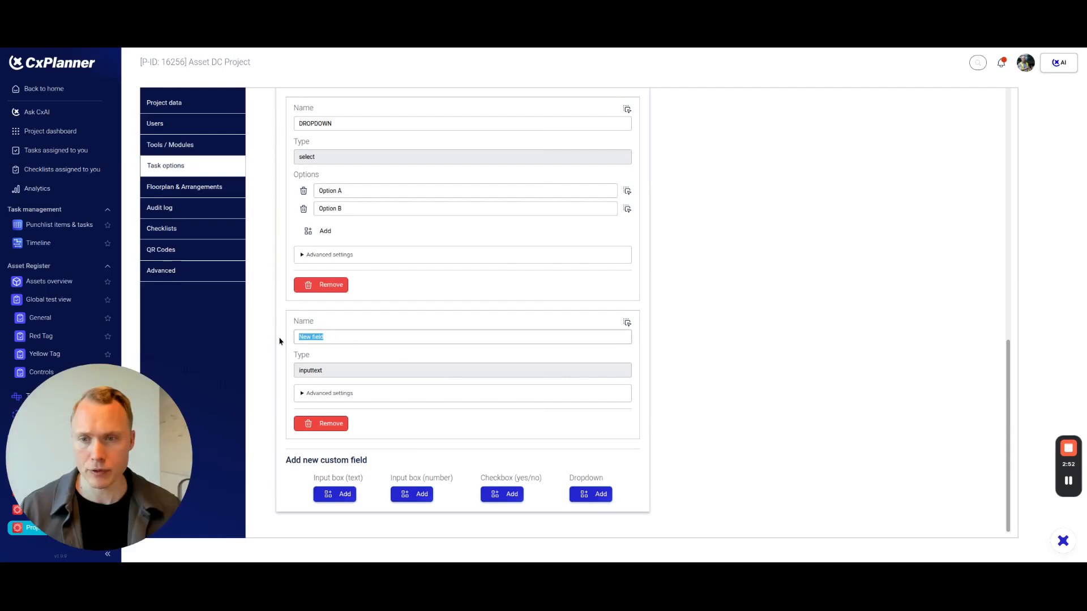
type("INPUT")
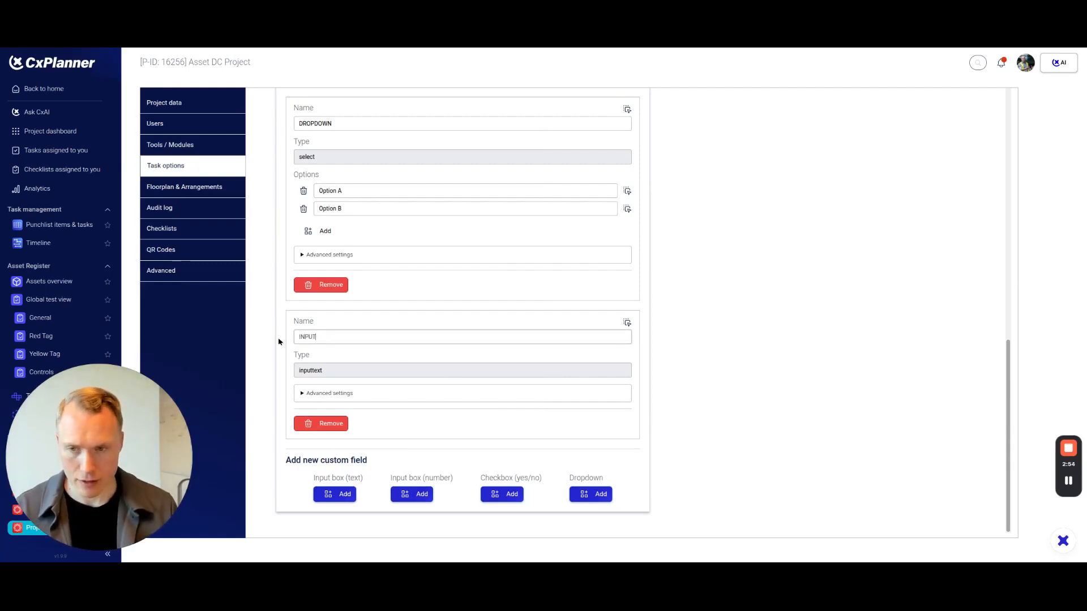
type(" BINDED")
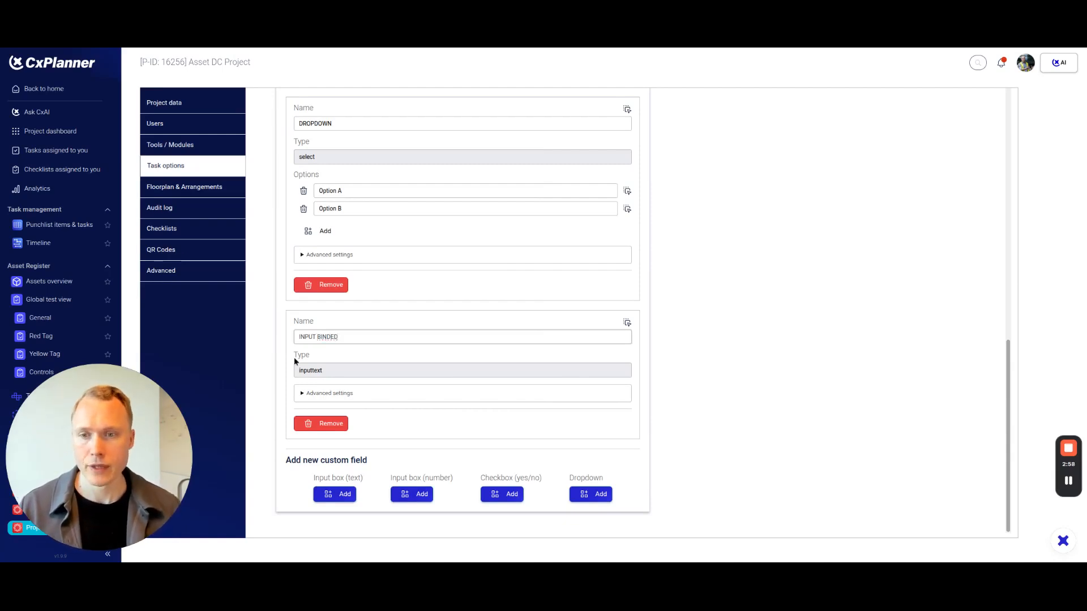
Set the INPUT BINDED field's advanced settings to show it only when DROPDOWN is Option B
left_click(310, 394)
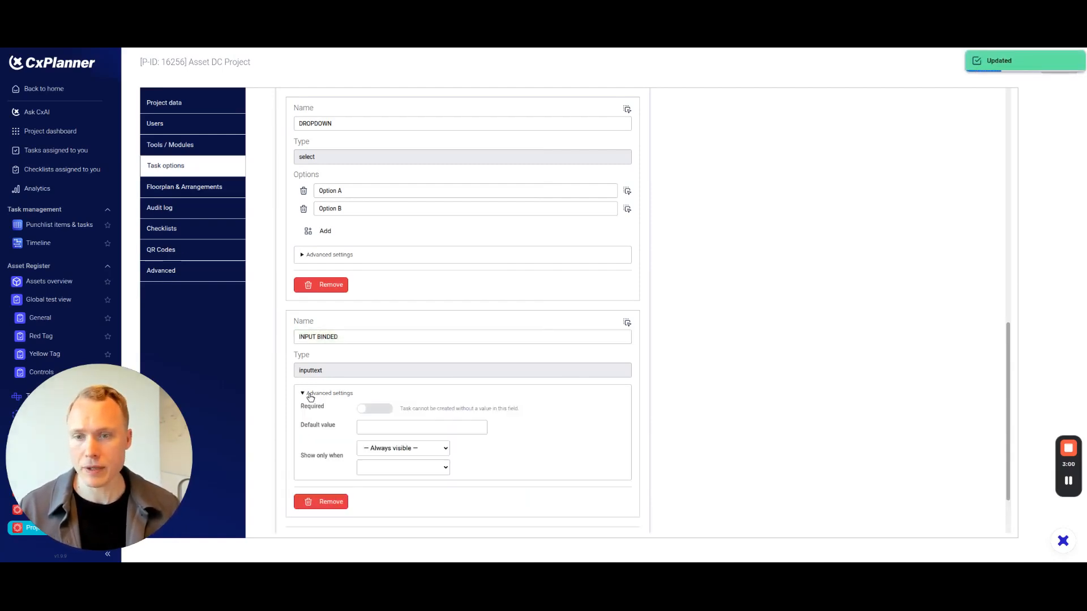
scroll(310, 397, "down", 2)
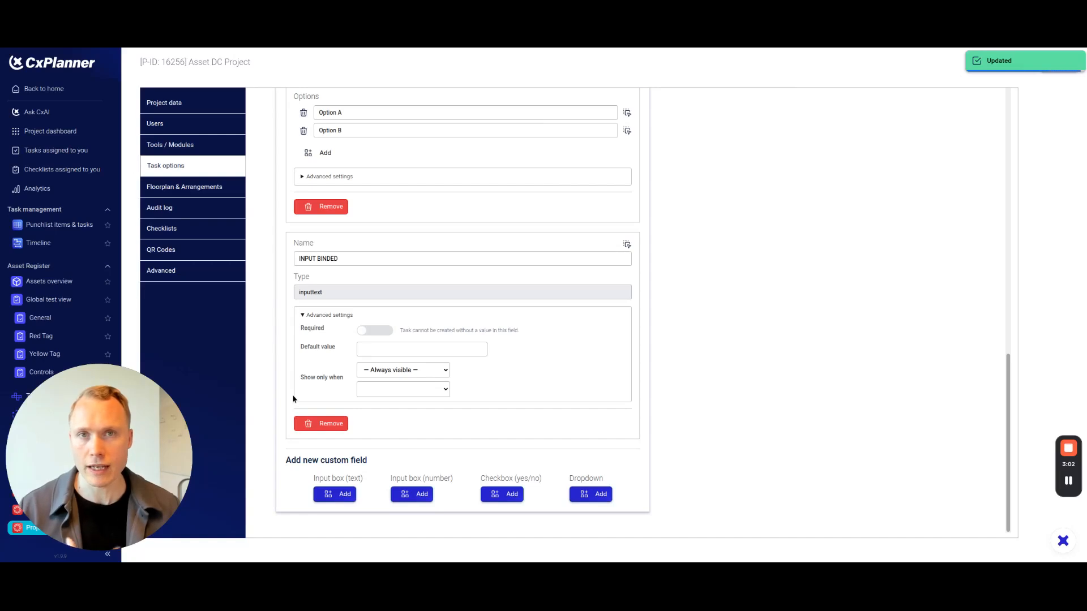
left_click_drag(298, 378, 340, 382)
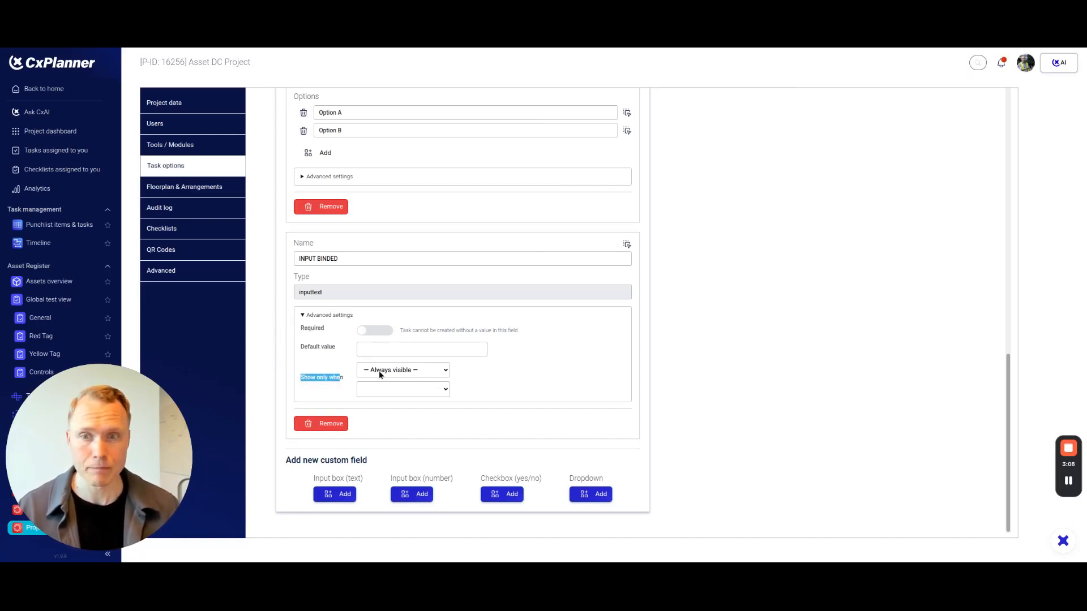
scroll(399, 369, "up", 3)
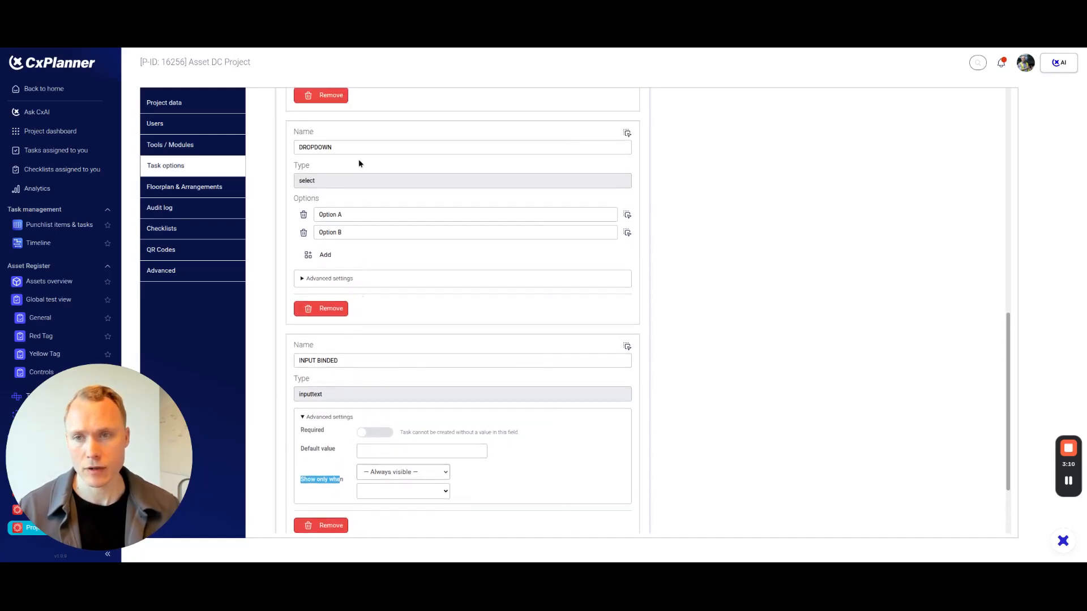
left_click(415, 473)
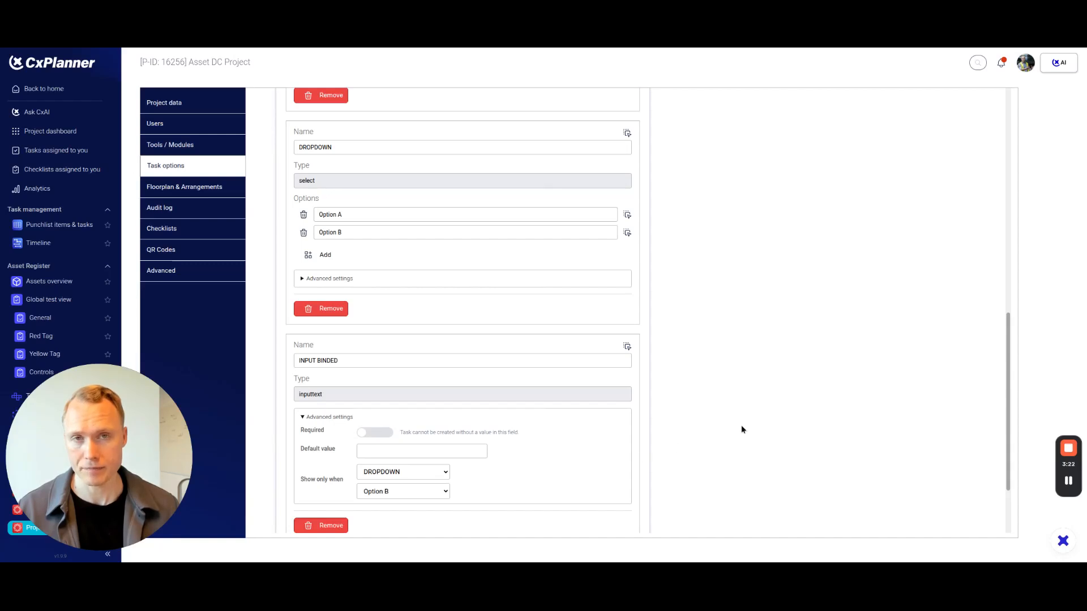
Review the advanced settings of the SIMPLE INPUT, DROPDOWN and INPUT BINDED custom fields
scroll(744, 421, "up", 1)
scroll(744, 423, "up", 5)
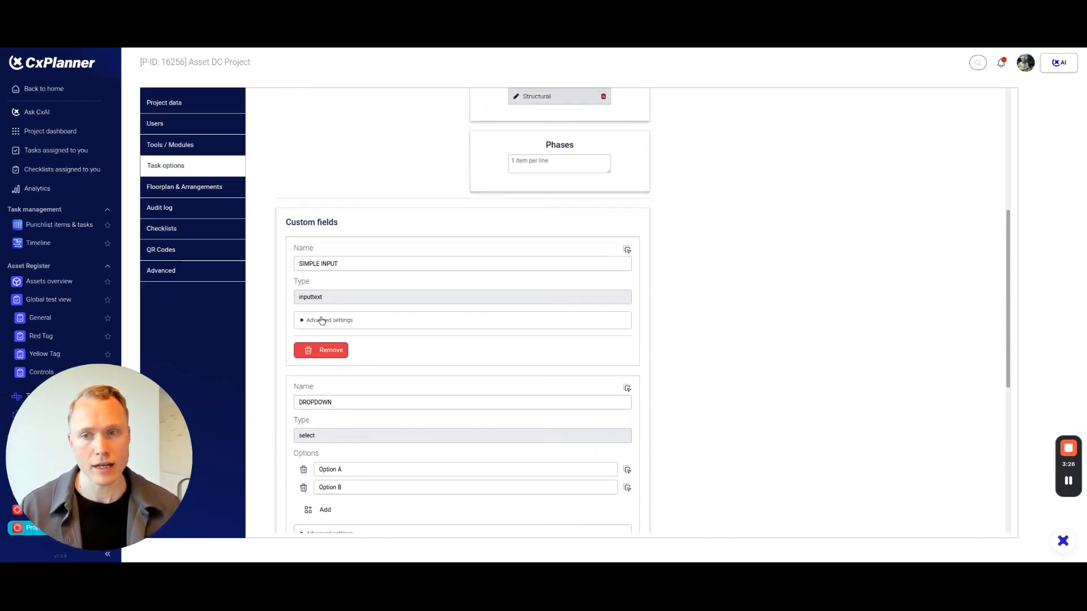
left_click(321, 320)
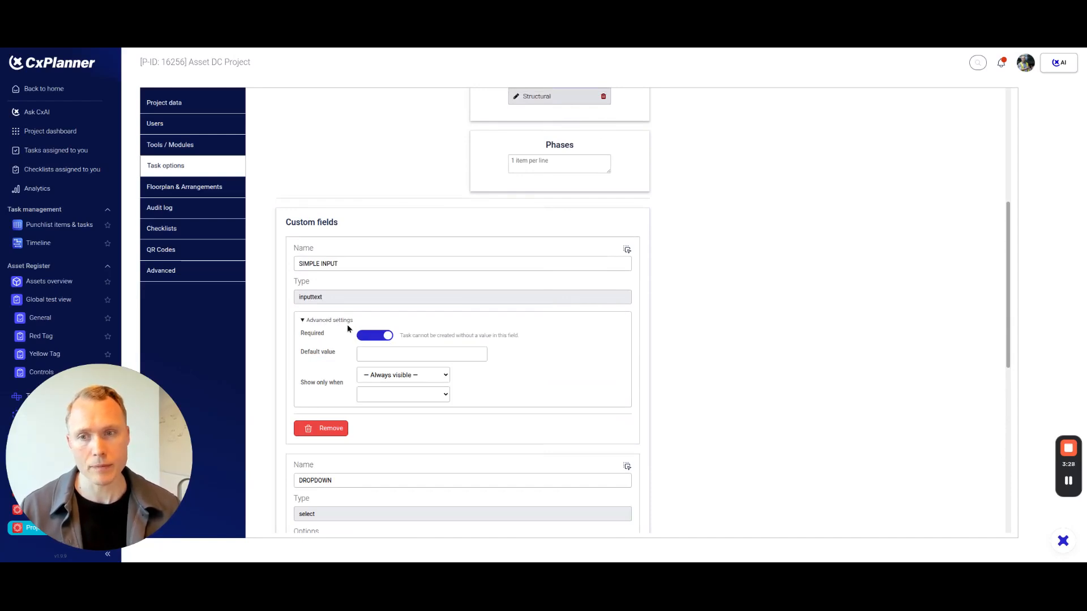
scroll(342, 326, "down", 5)
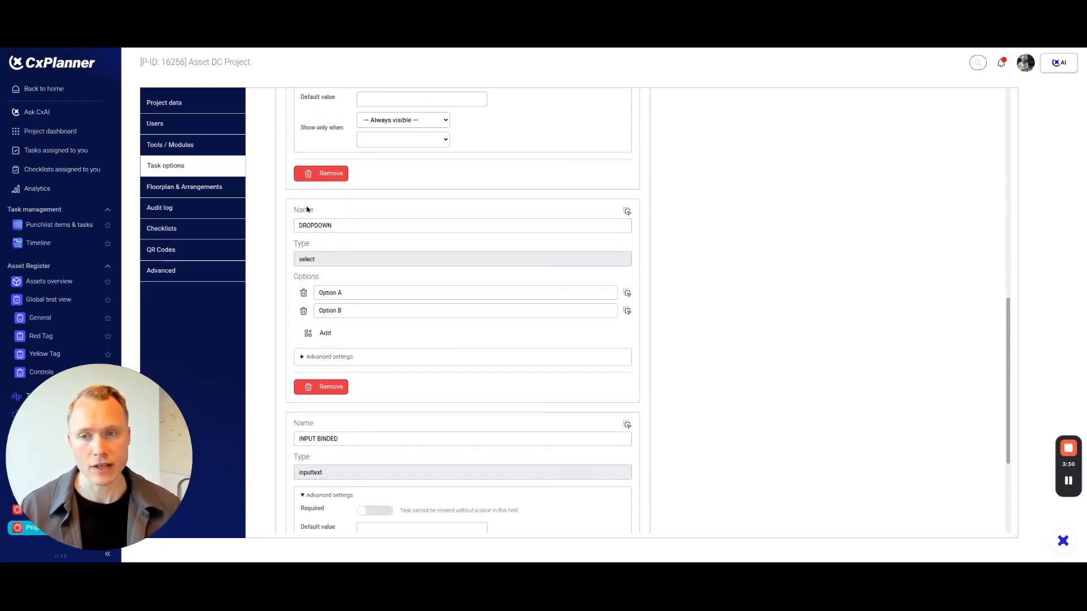
left_click(332, 359)
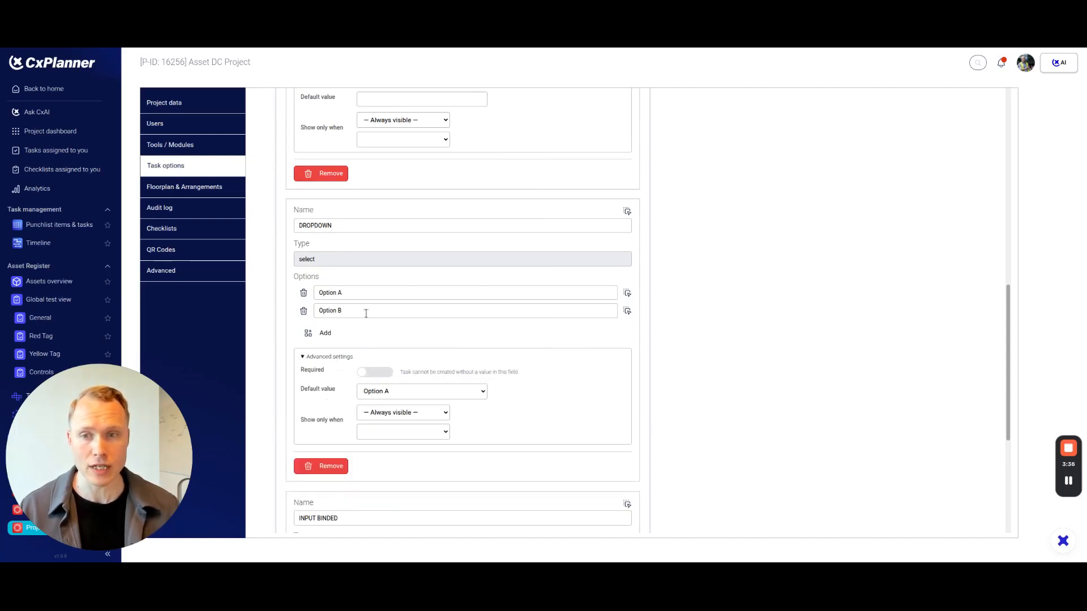
scroll(341, 333, "down", 5)
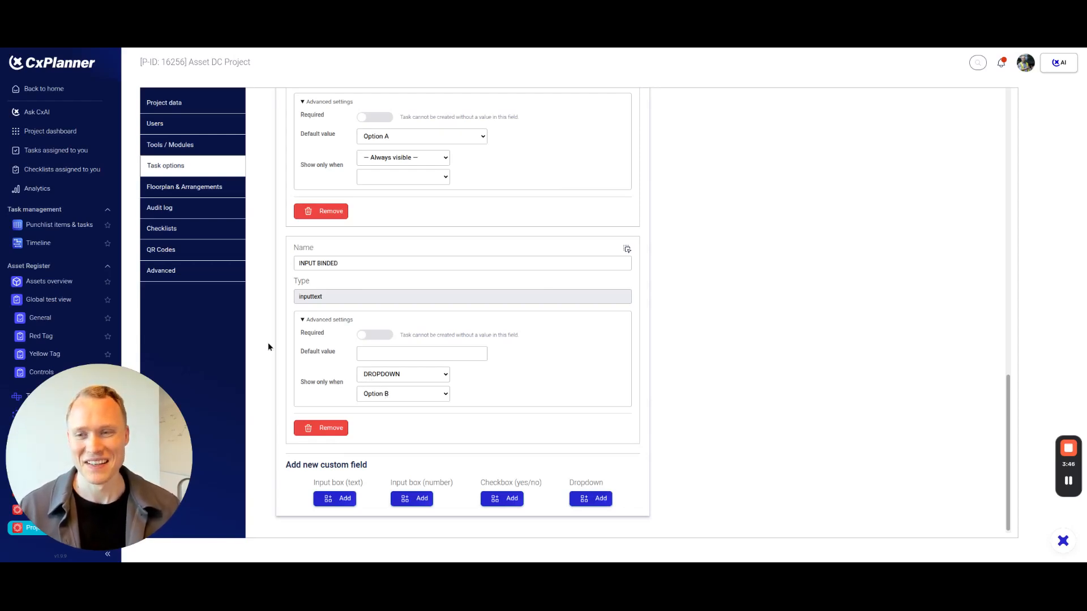
Start a new task in Punchlist items & tasks with the description TEST and try saving it with SIMPLE INPUT empty
left_click(55, 228)
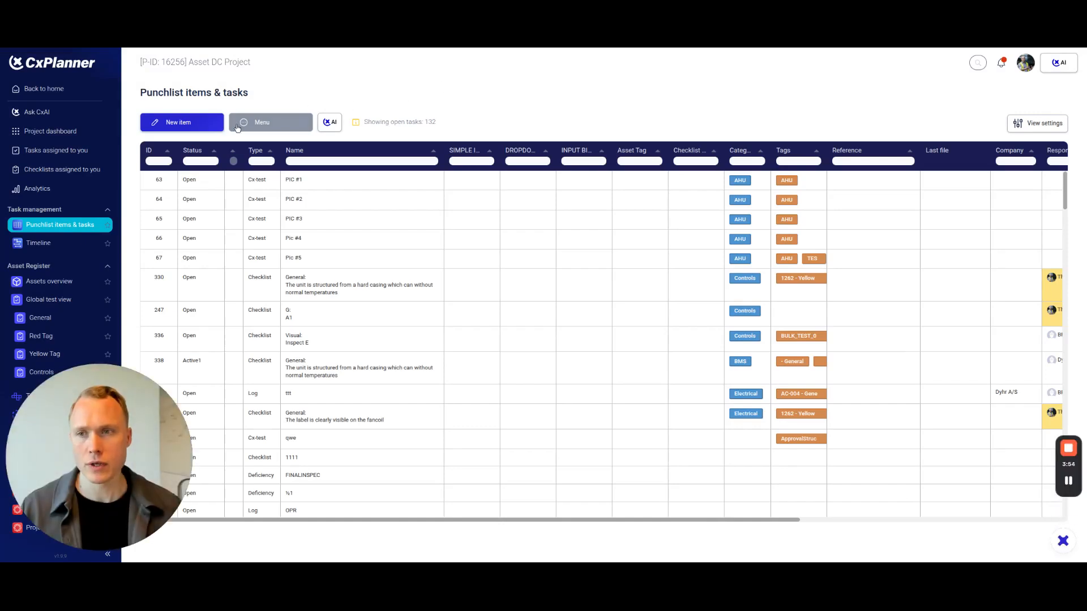
left_click(173, 129)
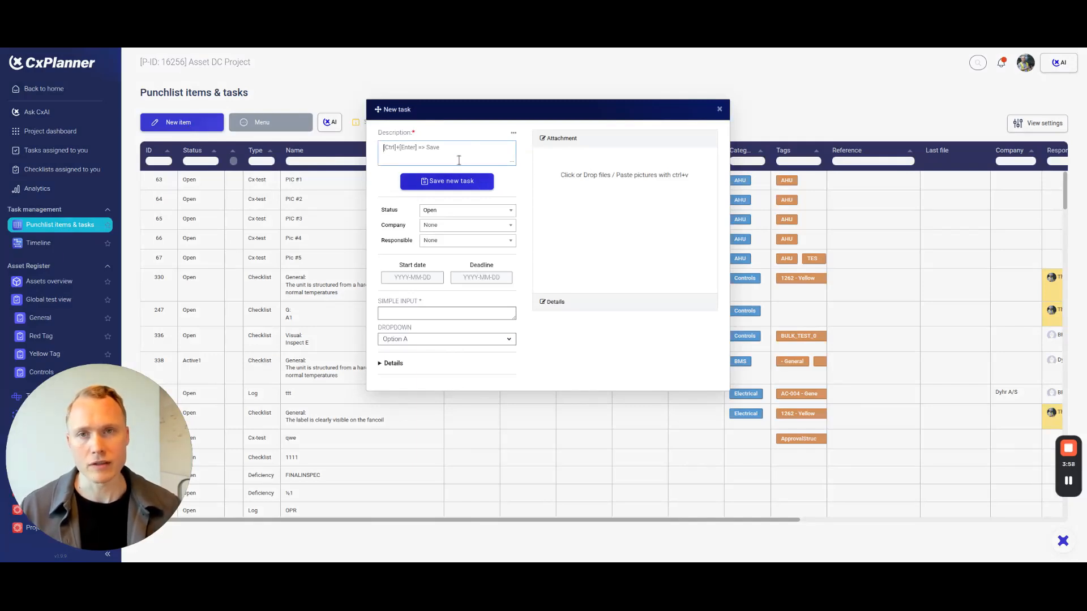
type("TEST")
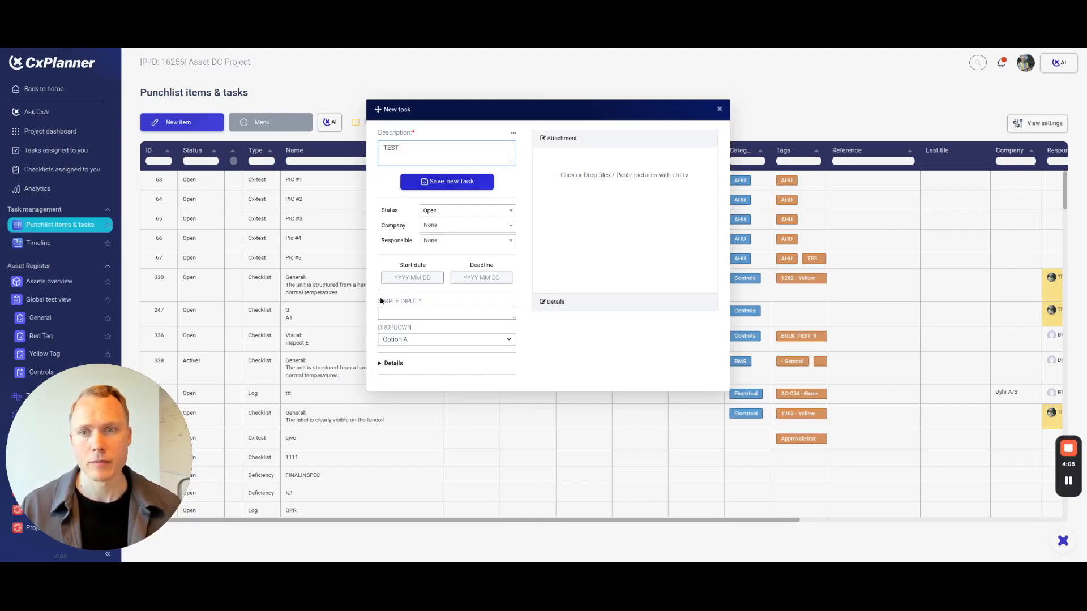
double_click(422, 302)
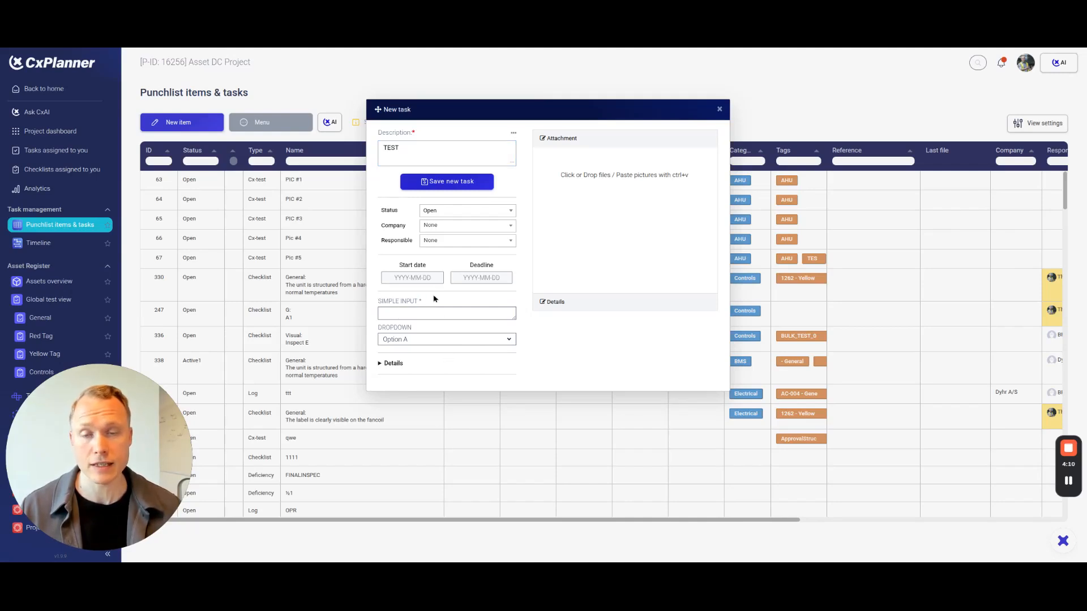
left_click(446, 183)
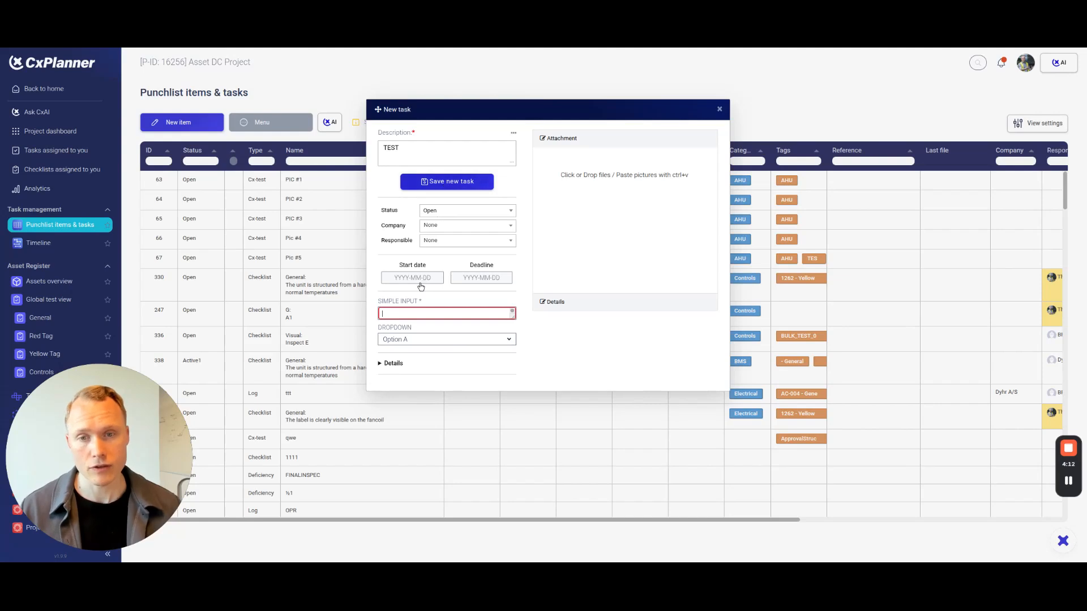
Fill in the new task's SIMPLE INPUT field with VALUE TEST and save the task
left_click(413, 308)
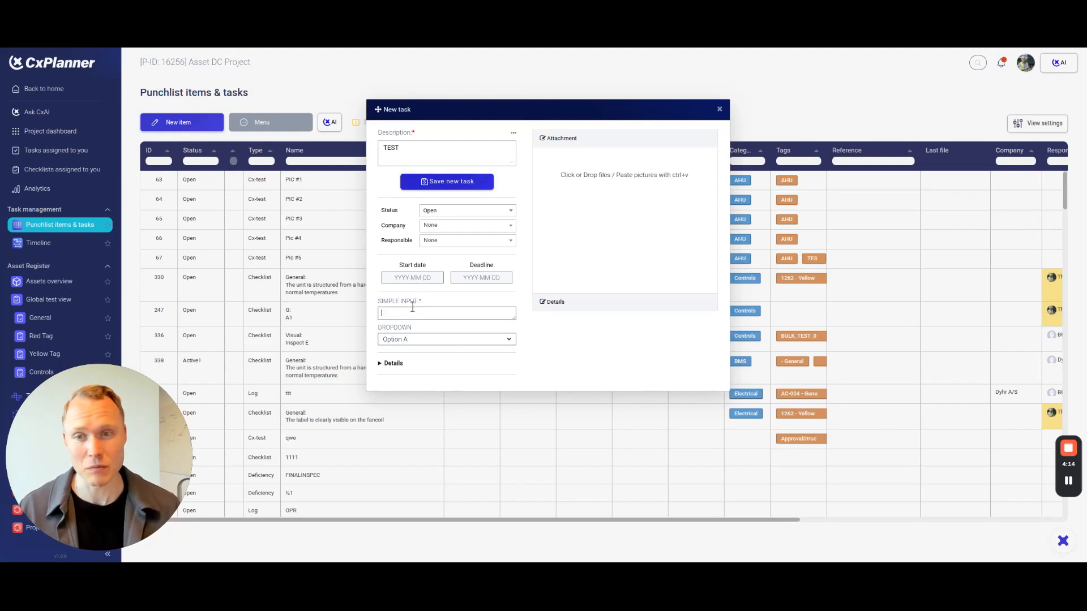
type("VALUE")
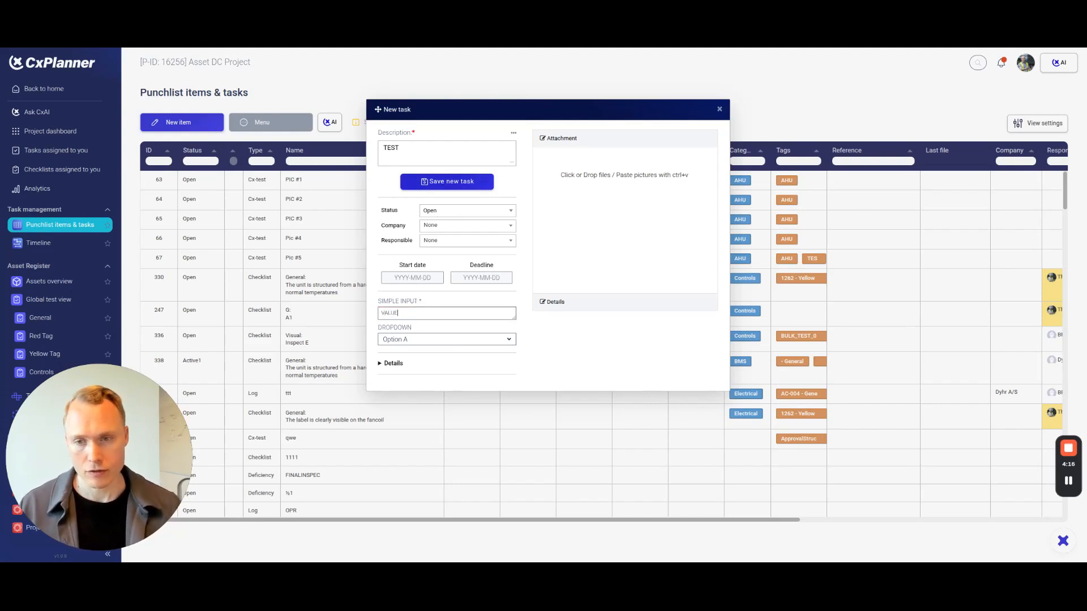
type(" TEST")
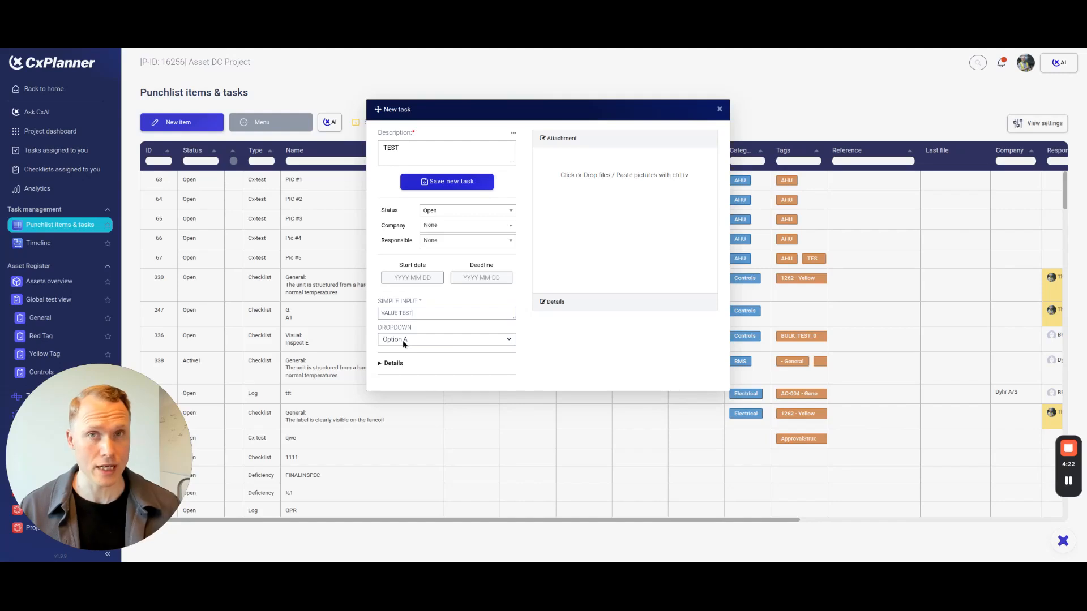
left_click(451, 182)
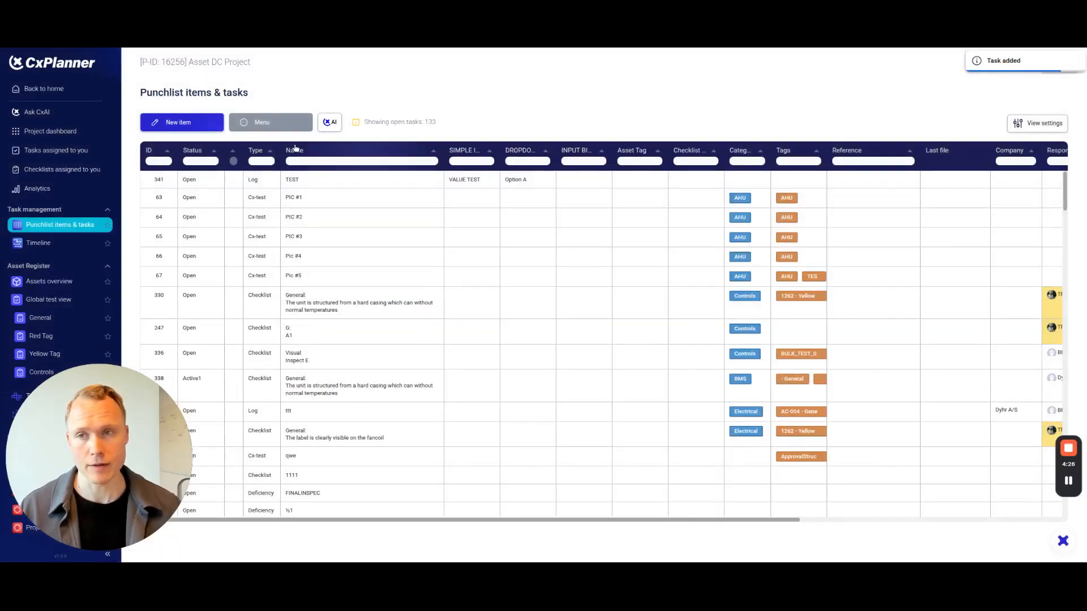
Start a second new task with the description TEST and SIMPLE INPUT set to VALUE TEST 2
left_click(187, 123)
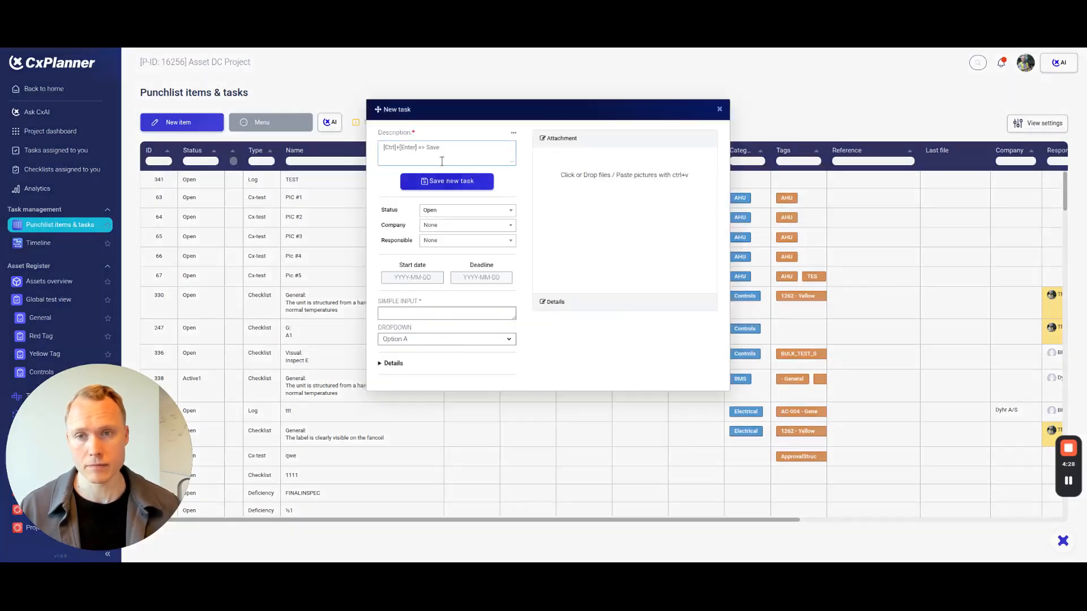
type("TEST")
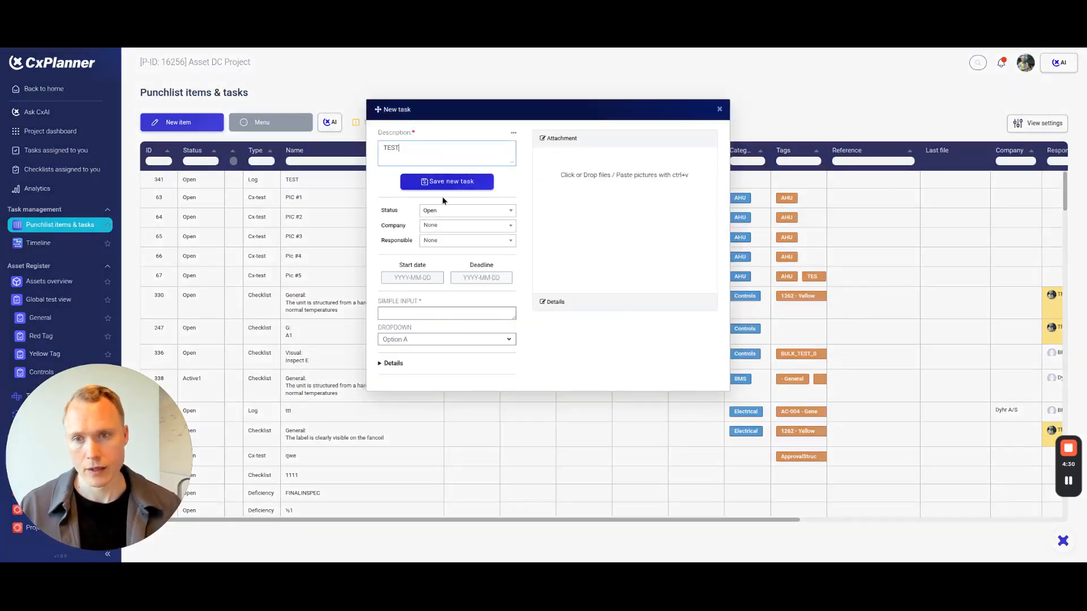
left_click(422, 310)
type("VALUE TEST 2")
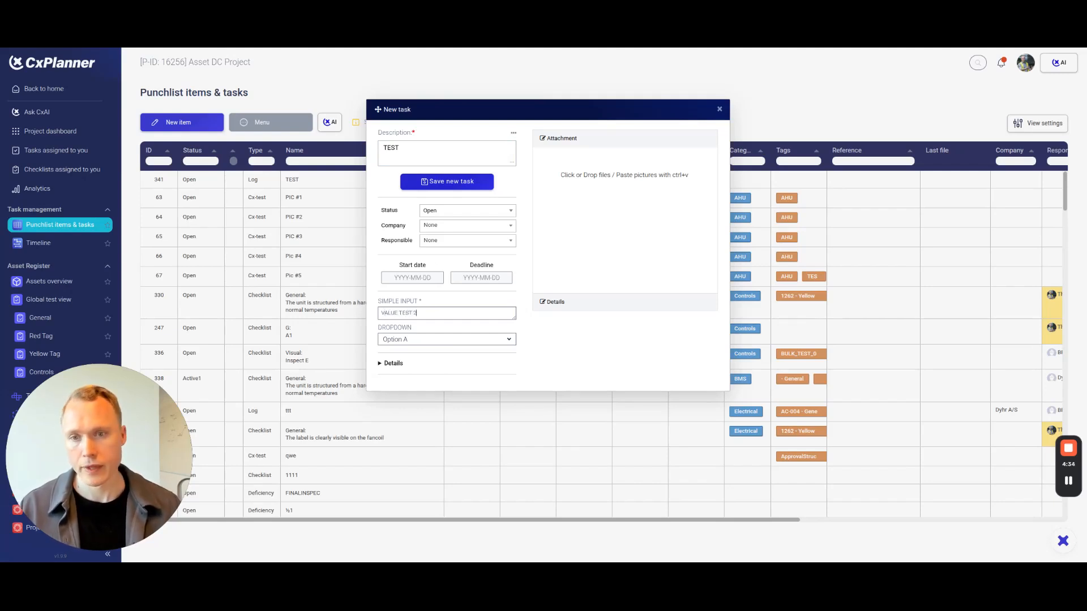
Try the blank, Option A and Option B choices of DROPDOWN to test the conditional INPUT BINDED field, ending on Option A
left_click(409, 339)
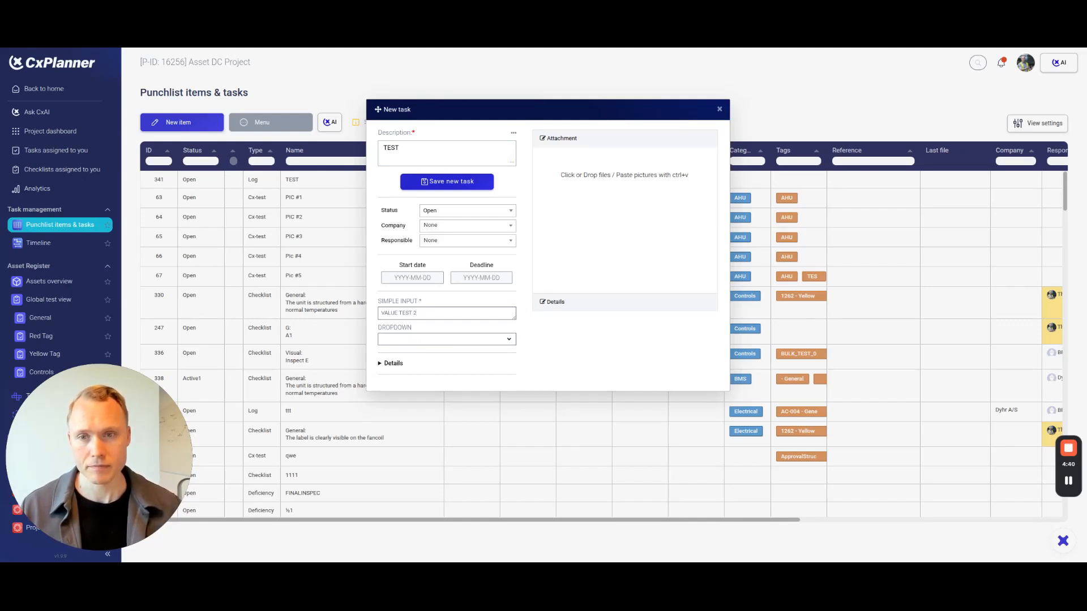
left_click(417, 337)
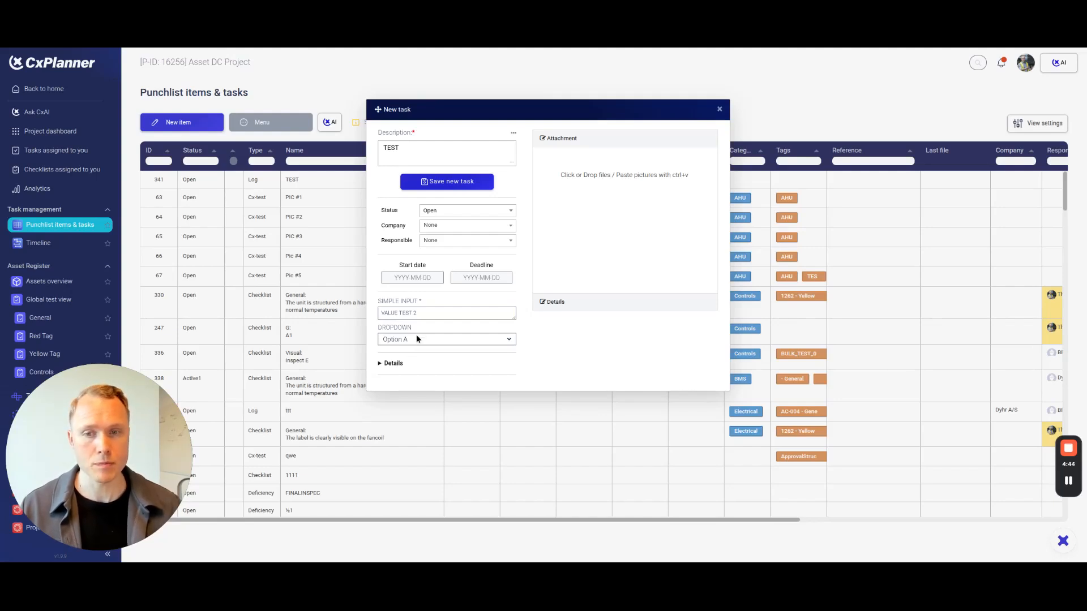
left_click(408, 374)
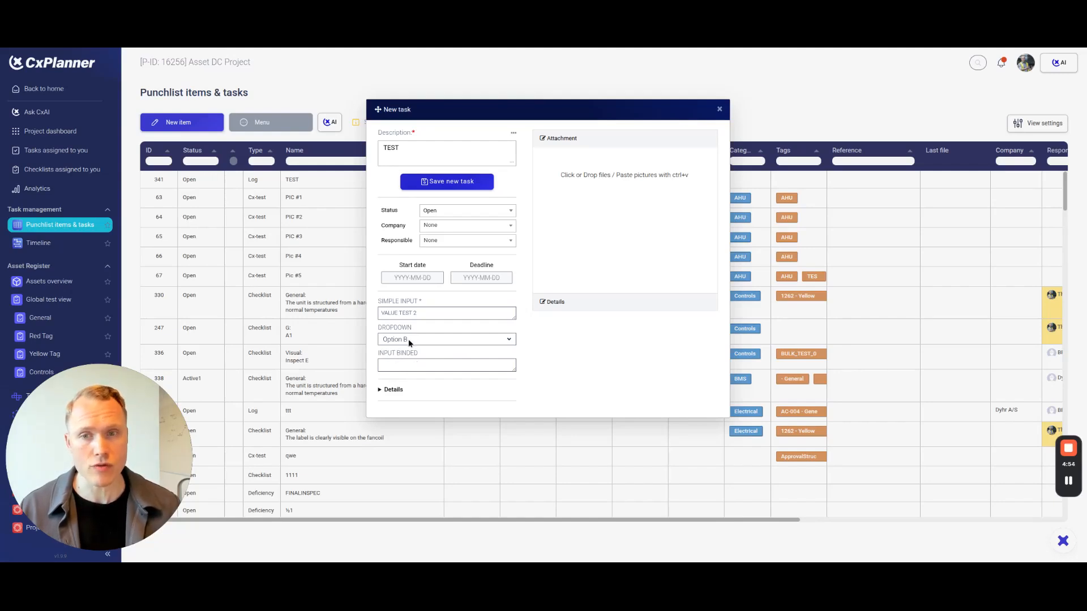
left_click(409, 339)
left_click(410, 364)
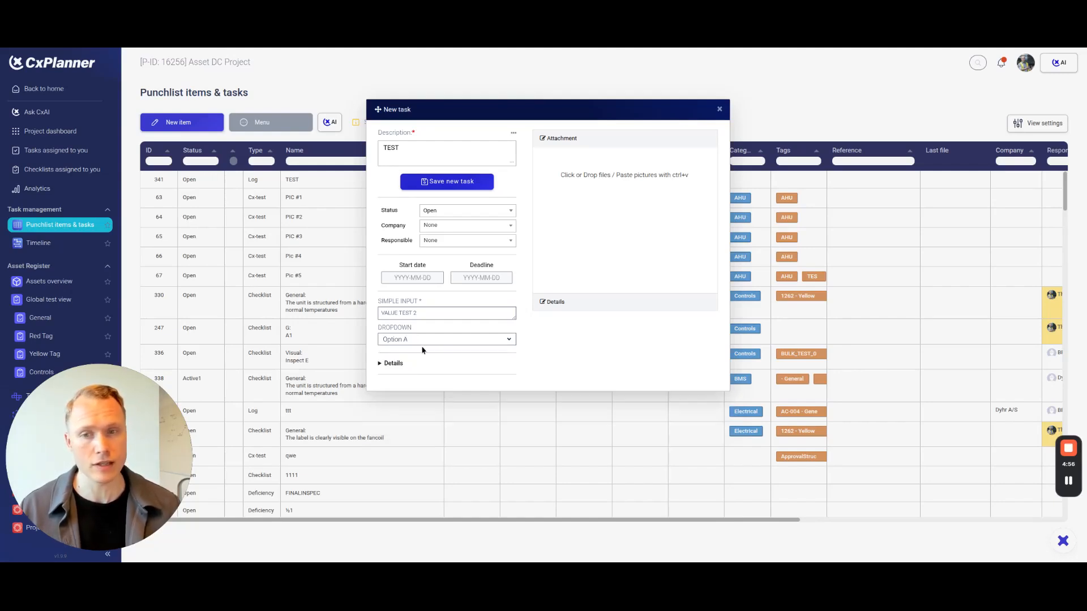
Set the second task's DROPDOWN to Option B, enter BINDED in INPUT BINDED, and save the task
left_click(436, 343)
left_click(429, 361)
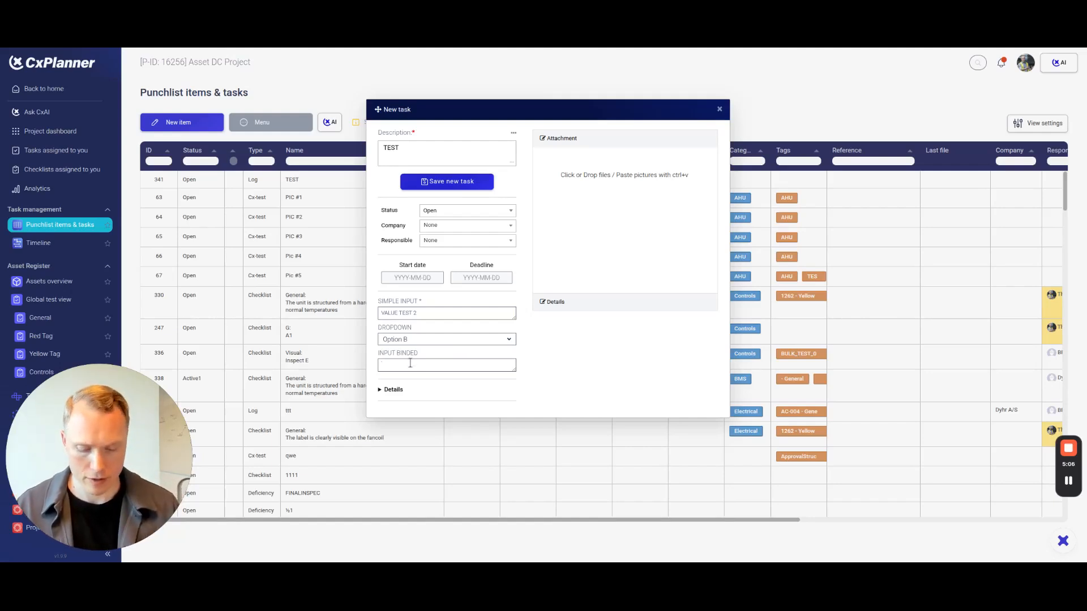
type("BINDED")
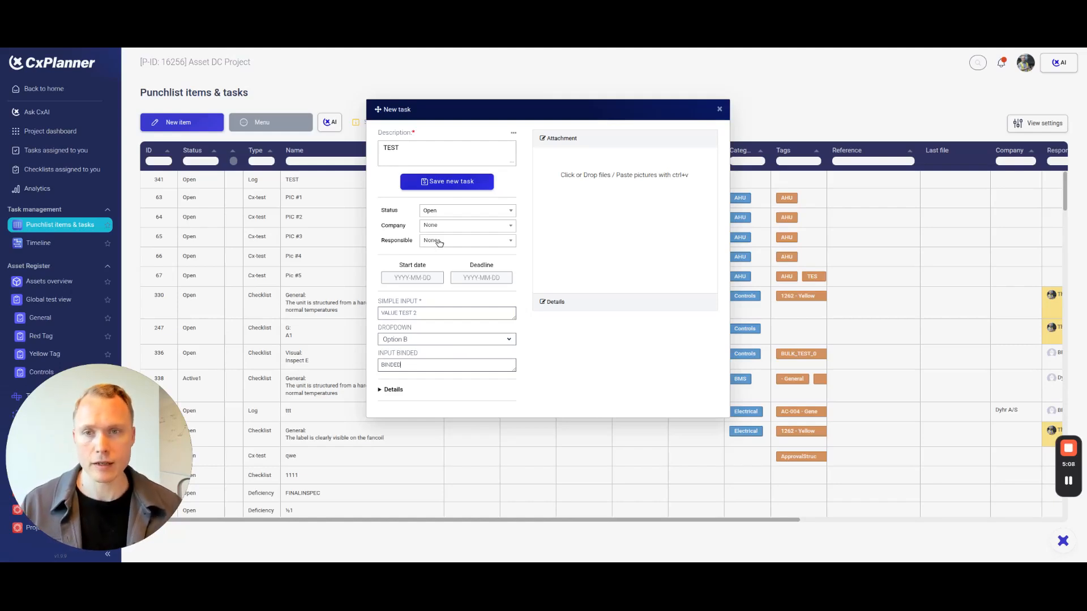
left_click(447, 182)
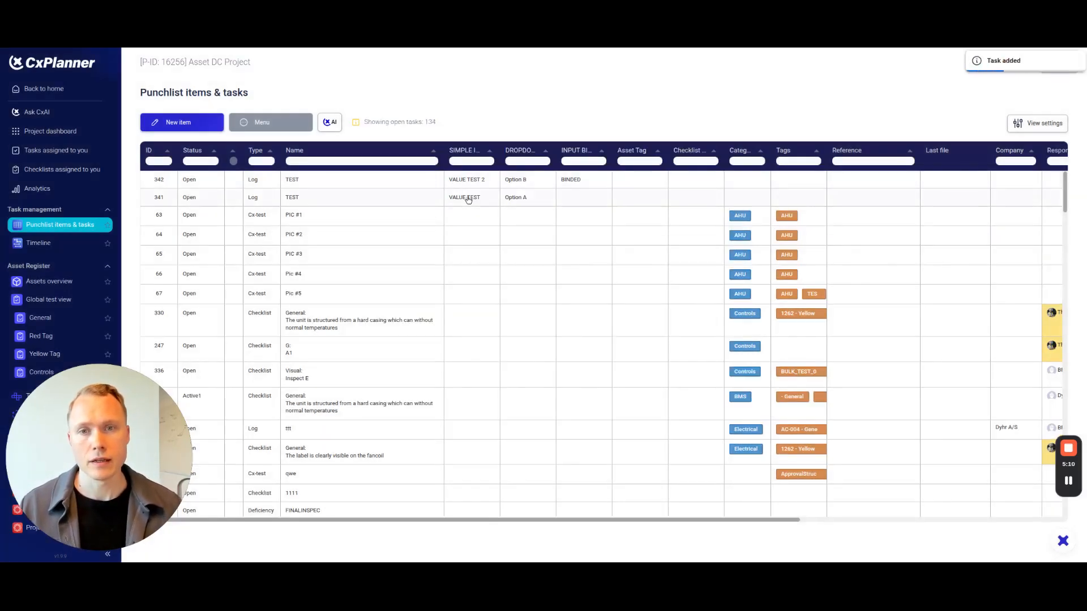